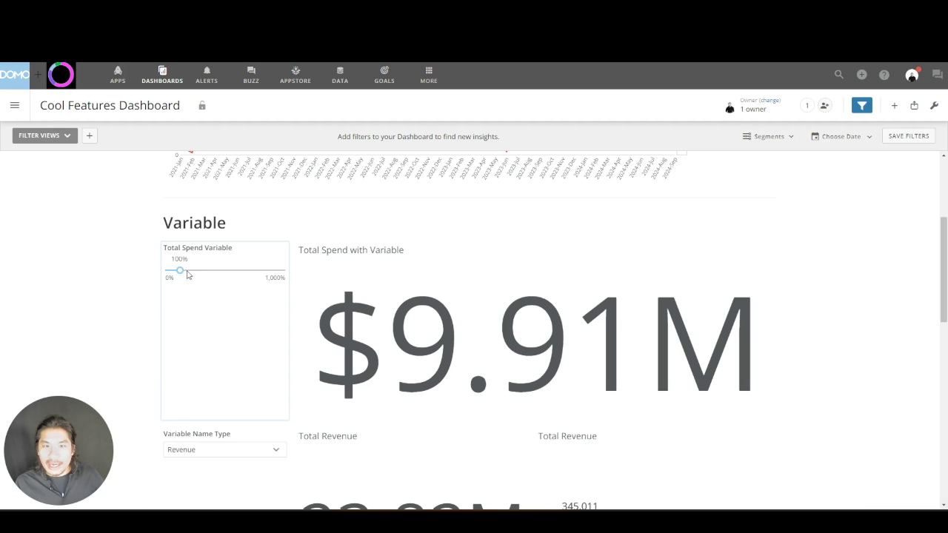
# Slide the Total Spend Variable to 200%, raising Total Spend with Variable to $19.82M.
pyautogui.moveTo(178, 272)
pyautogui.mouseDown()
pyautogui.moveTo(219, 277)
pyautogui.moveTo(191, 271)
pyautogui.mouseUp()
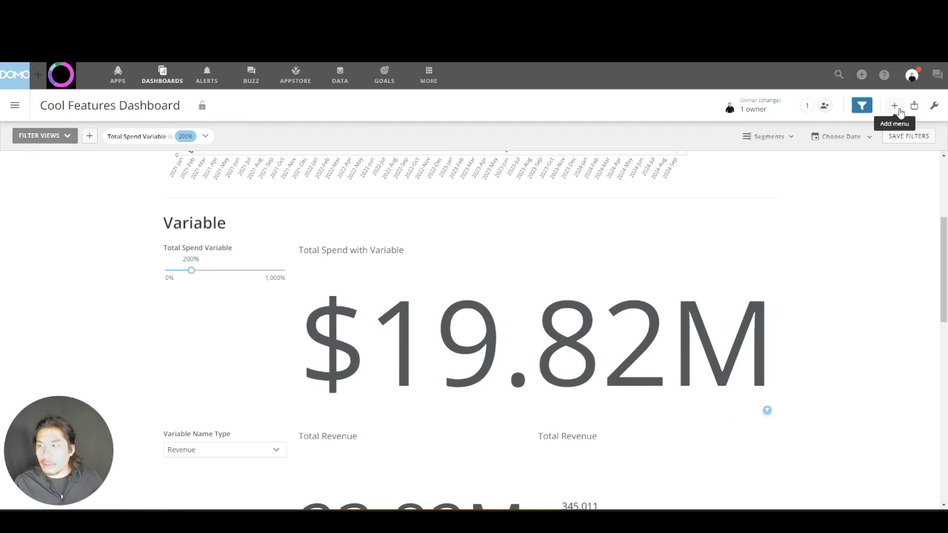
# Create a new visualization card from existing data using the Courses Google Sheets Dummy dataset.
pyautogui.click(895, 108)
pyautogui.click(860, 152)
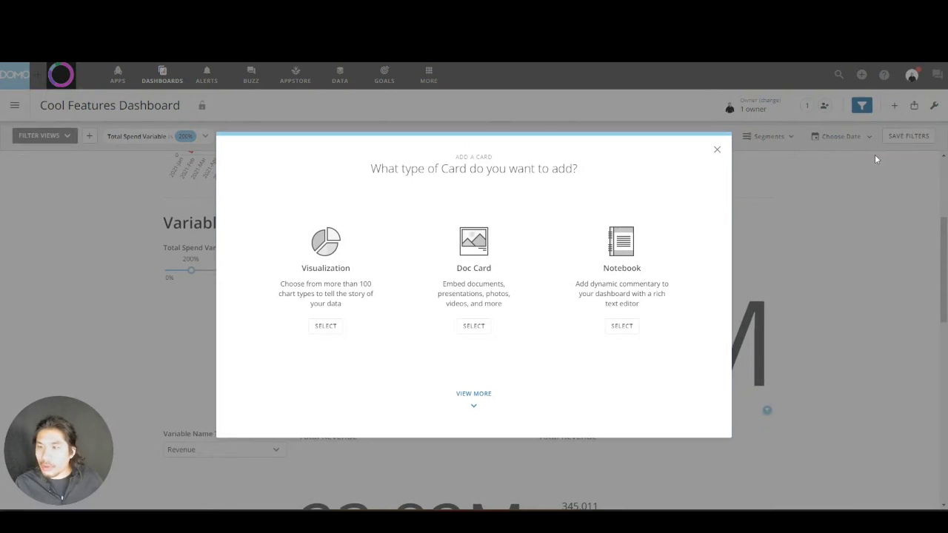
pyautogui.click(331, 274)
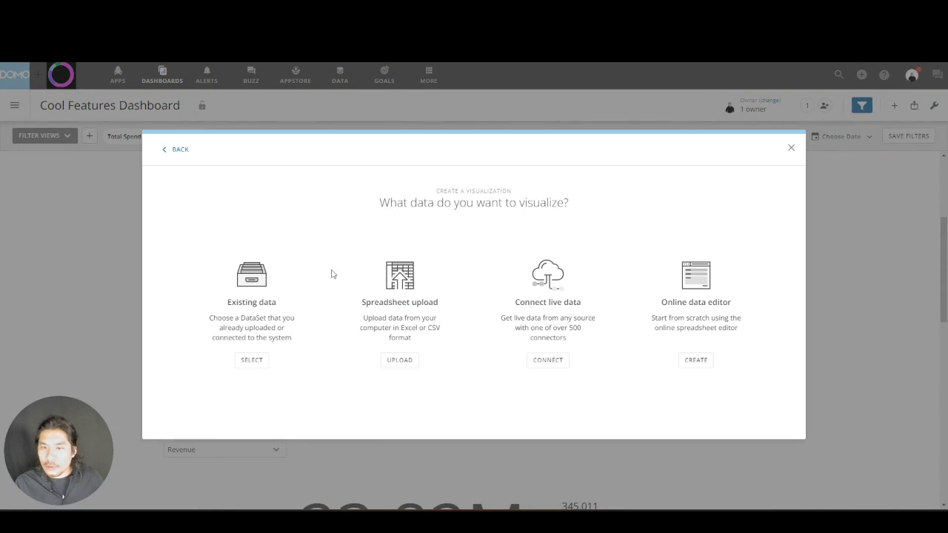
pyautogui.click(249, 314)
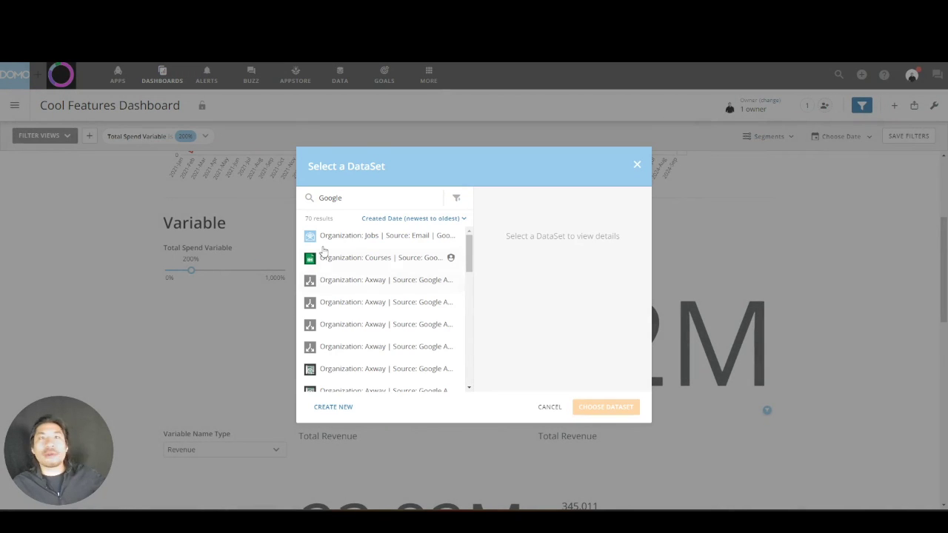
pyautogui.doubleClick(381, 199)
pyautogui.write('dummy')
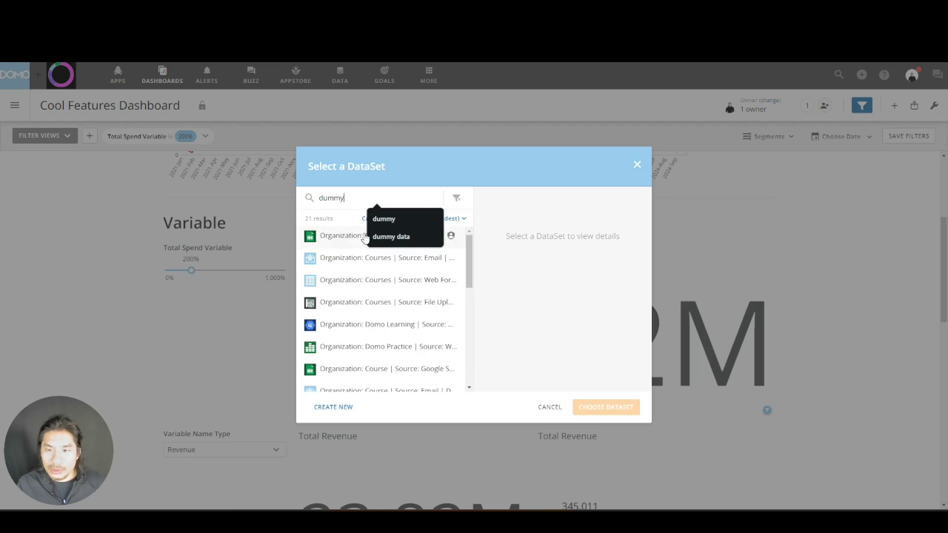
pyautogui.click(357, 237)
pyautogui.click(611, 409)
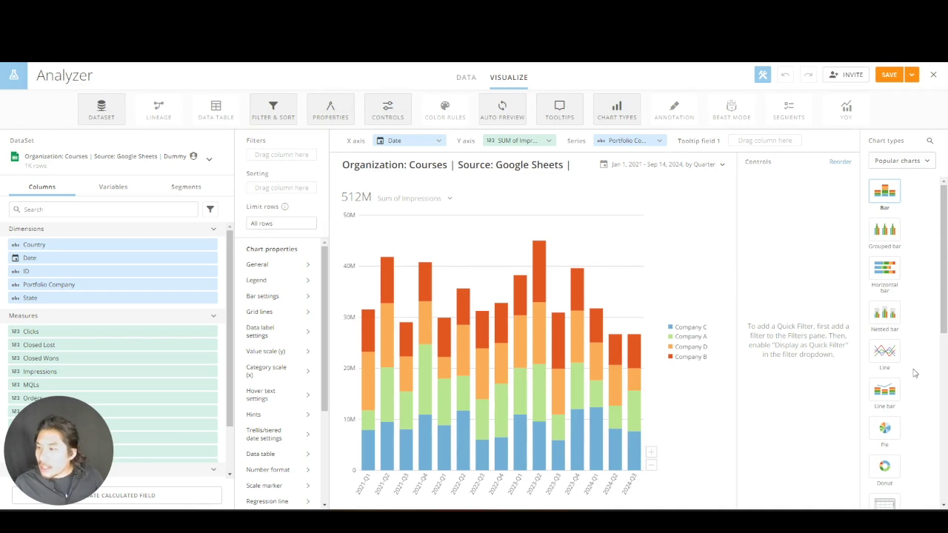
# Change the chart type from stacked bar to Single value, showing 1K COUNT of Date.
pyautogui.scroll(-2, 913, 428)
pyautogui.scroll(2, 908, 393)
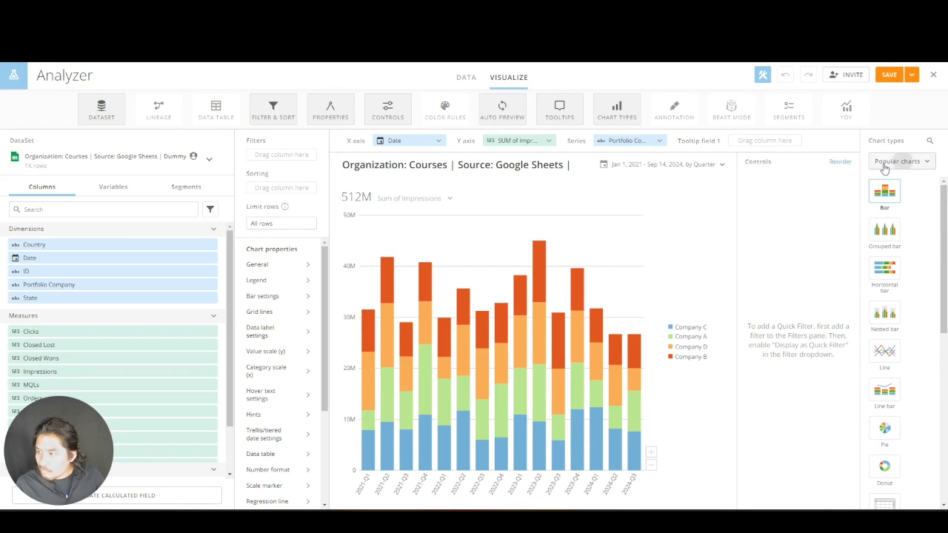
pyautogui.click(885, 164)
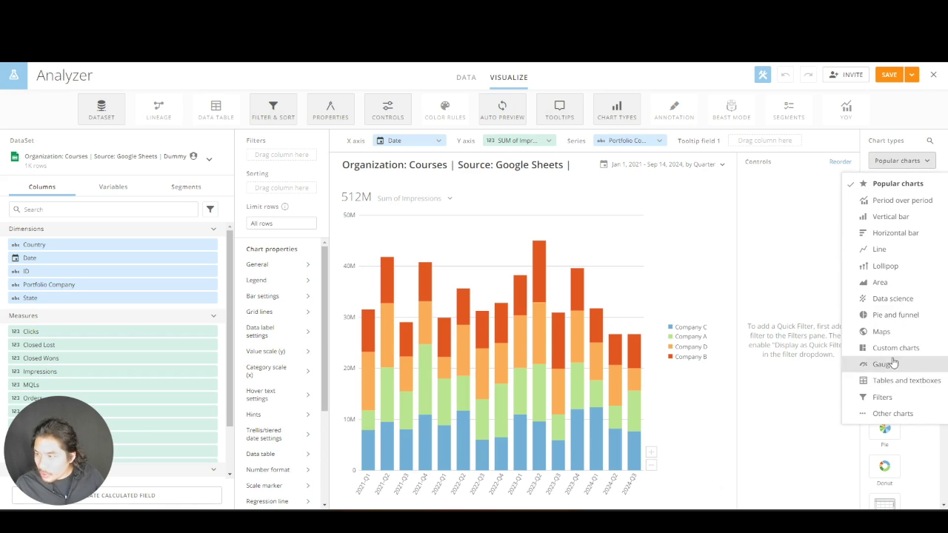
pyautogui.click(885, 185)
pyautogui.scroll(-1, 899, 376)
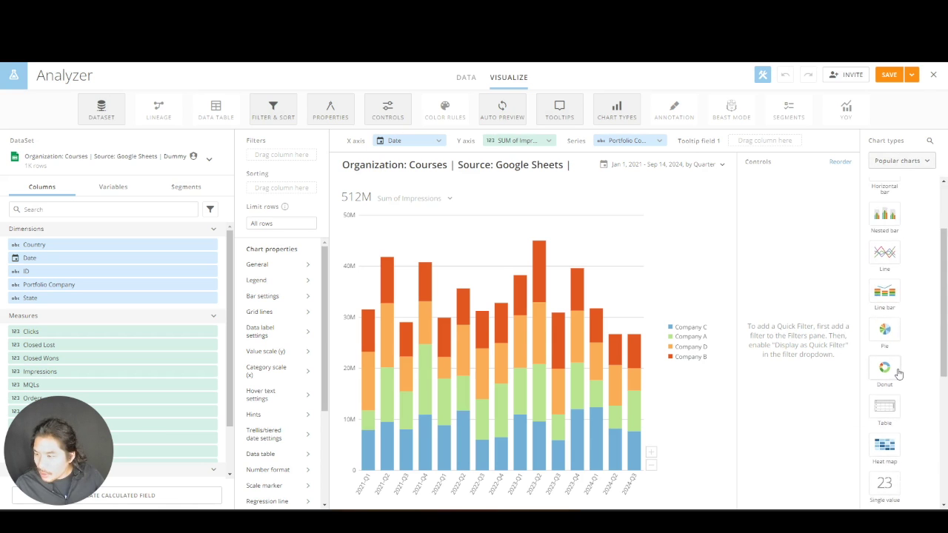
pyautogui.scroll(-3, 897, 373)
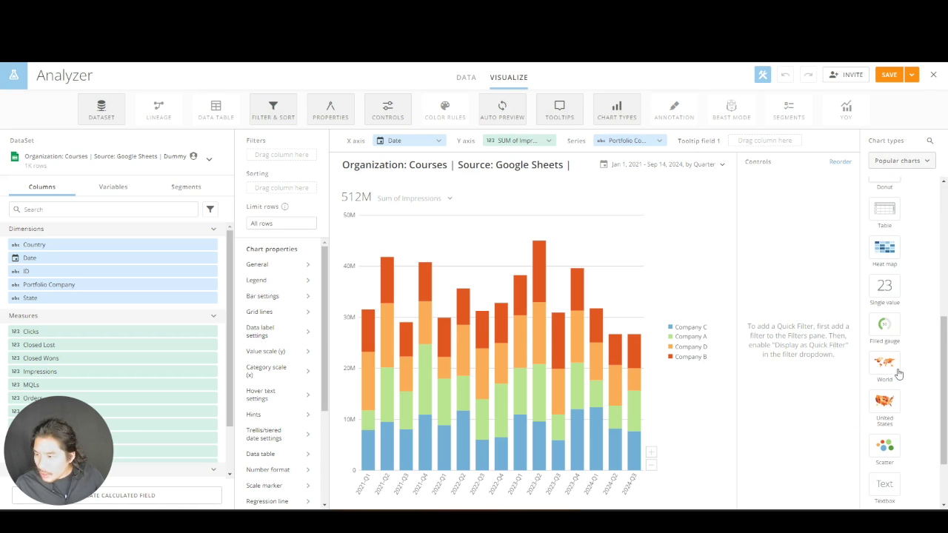
pyautogui.click(882, 289)
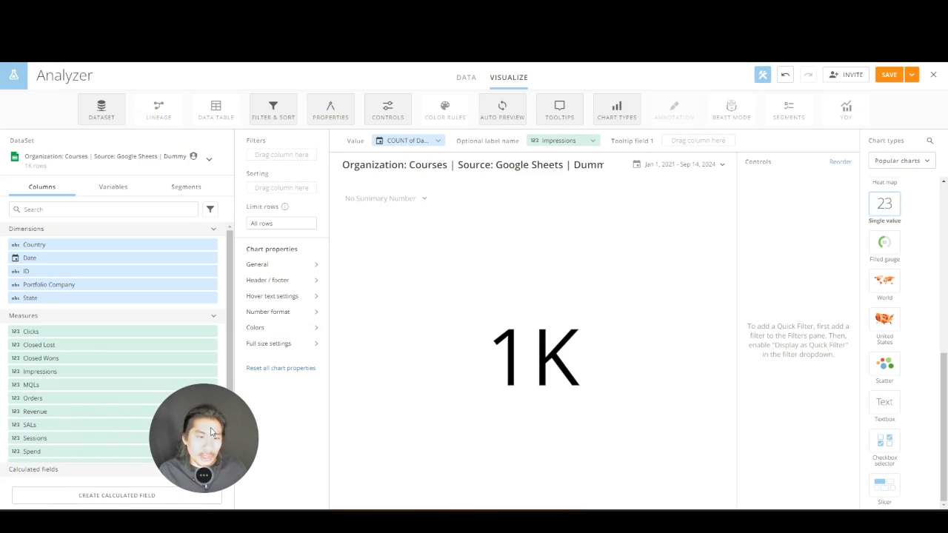
# Place Revenue in the Value slot with Sum aggregation, showing 24.25M.
pyautogui.moveTo(57, 412); pyautogui.dragTo(403, 143)
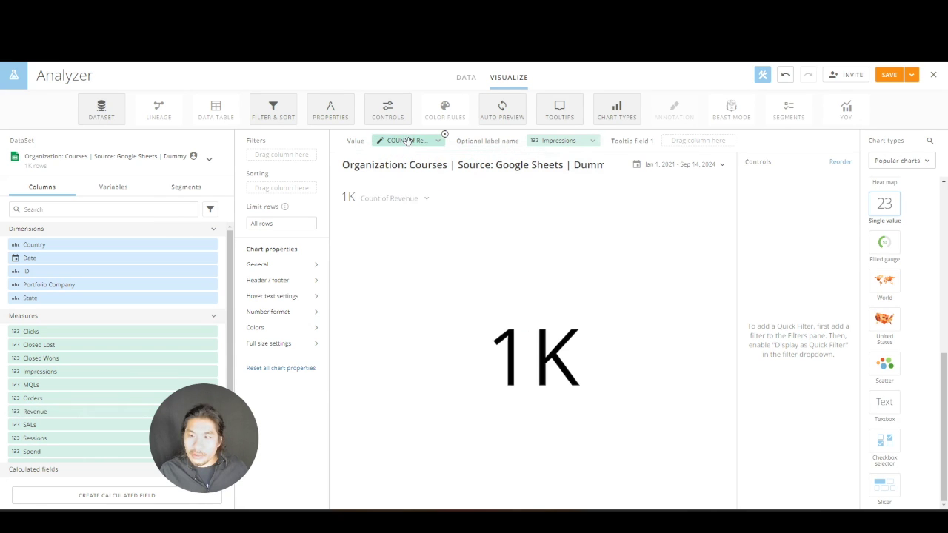
pyautogui.click(403, 142)
pyautogui.click(426, 176)
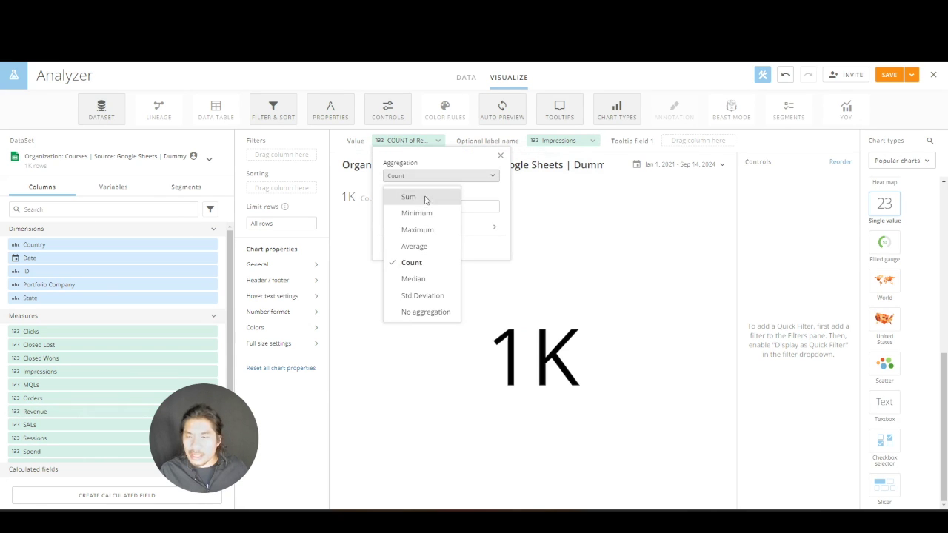
pyautogui.click(415, 197)
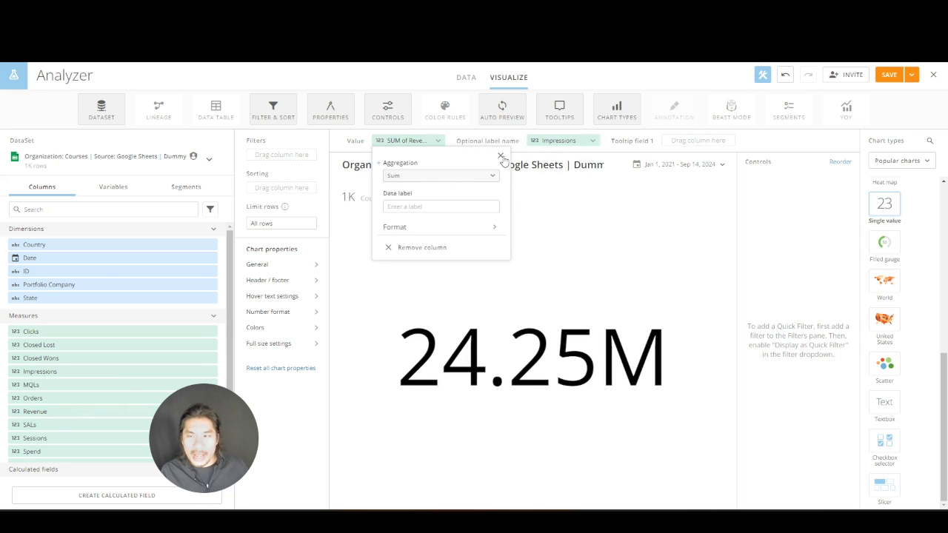
pyautogui.click(501, 155)
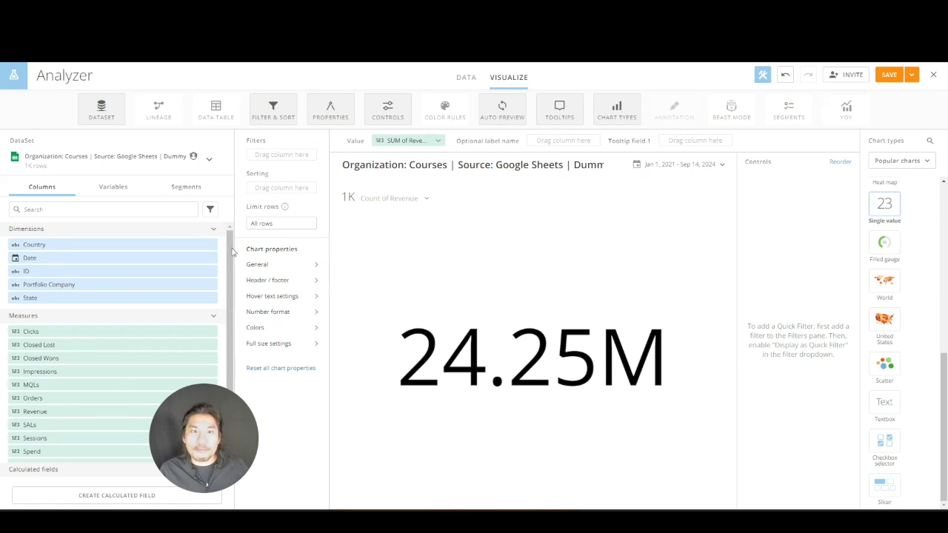
# Create a new variable named 'Percentage' from the Variables tab.
pyautogui.click(124, 194)
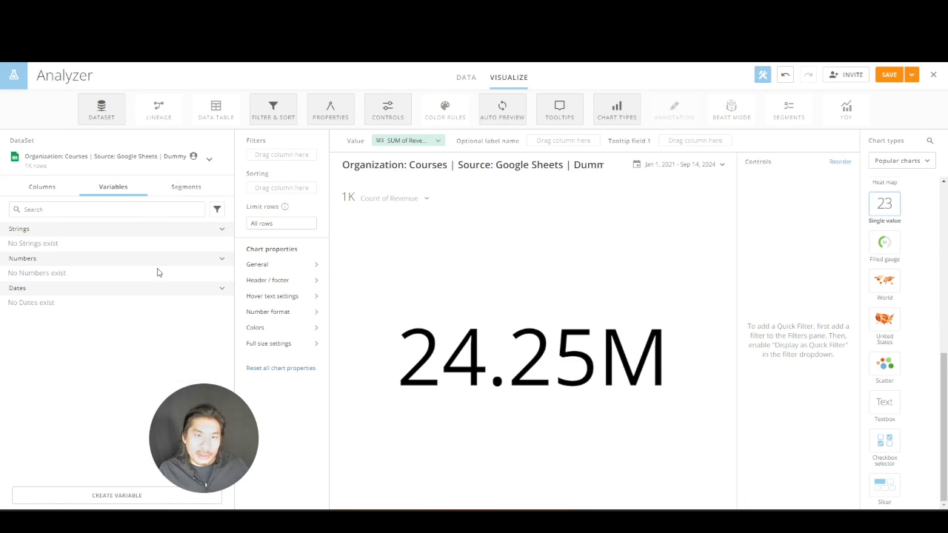
pyautogui.click(142, 499)
pyautogui.click(179, 186)
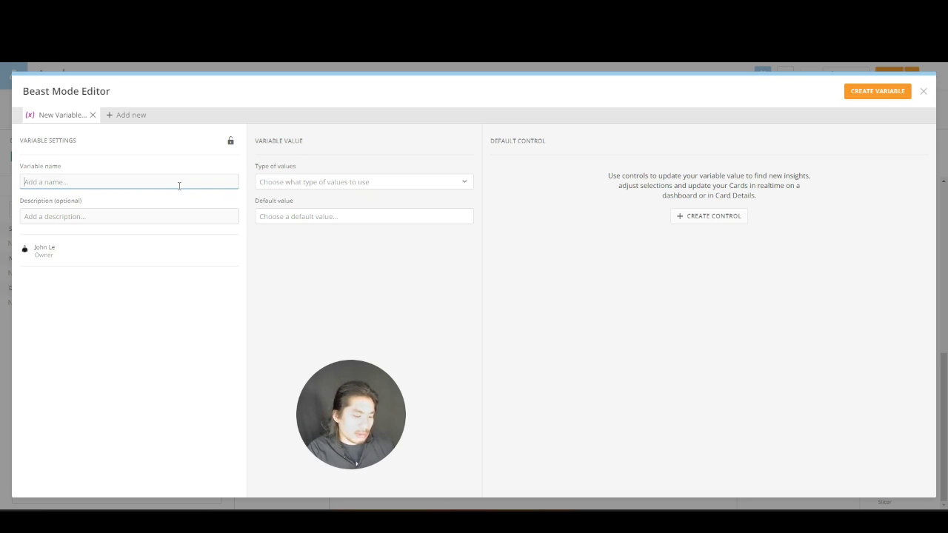
pyautogui.write('Percentage')
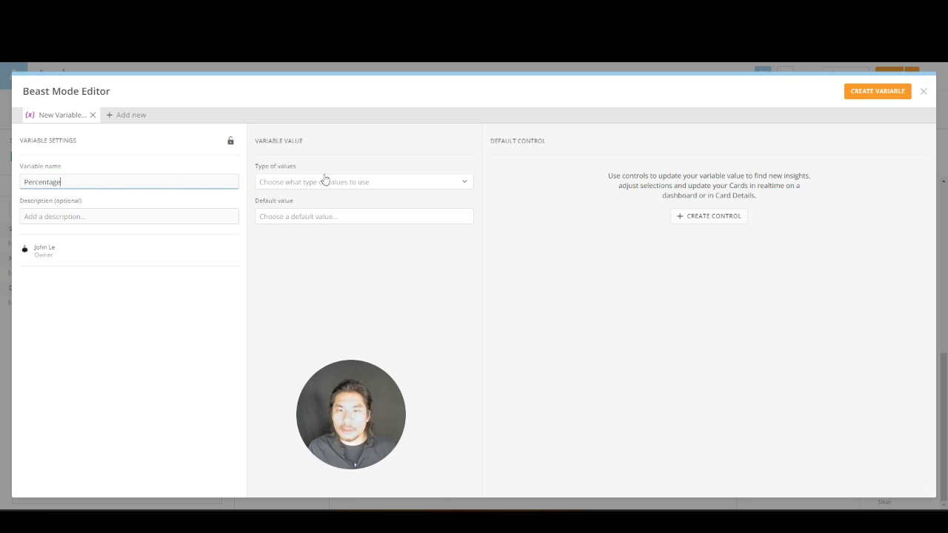
pyautogui.press('Return')
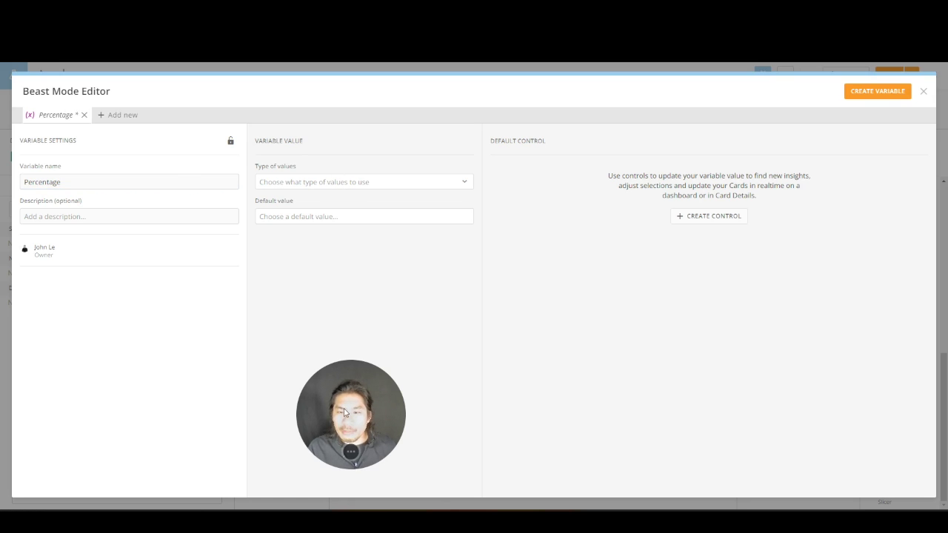
# Make Percentage a Number variable with default value 1.
pyautogui.click(397, 185)
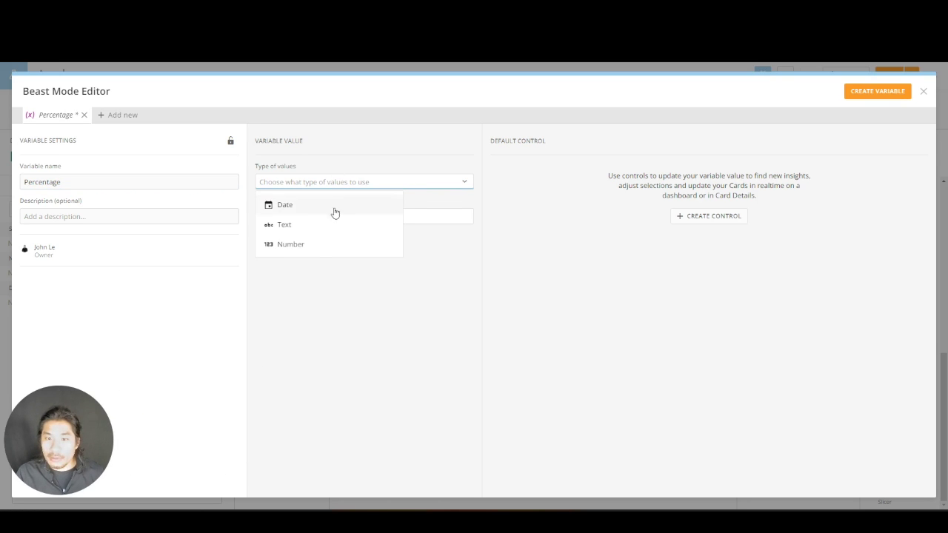
pyautogui.click(318, 249)
pyautogui.click(335, 216)
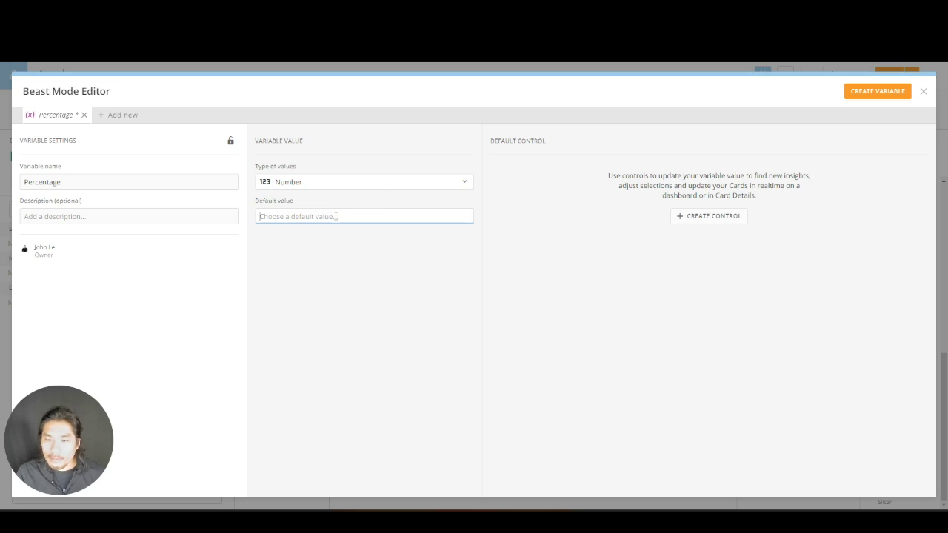
pyautogui.write('1')
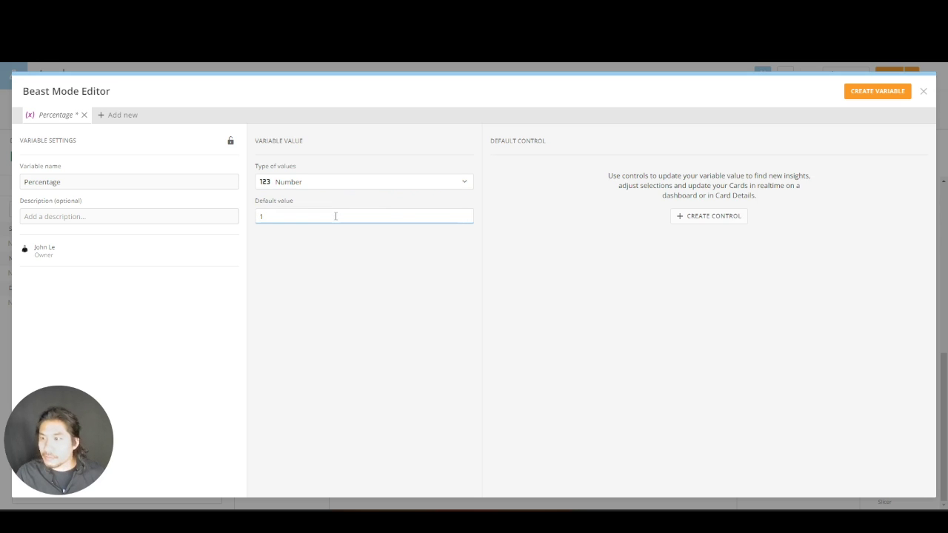
pyautogui.click(708, 219)
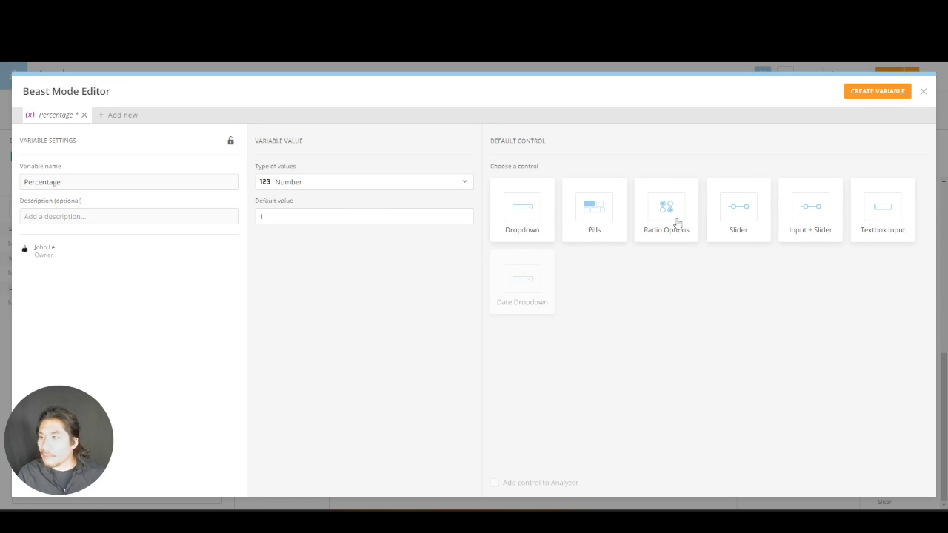
# Use an input-plus-slider control with maximum 1 and step size 0.1, testing the preview.
pyautogui.click(810, 213)
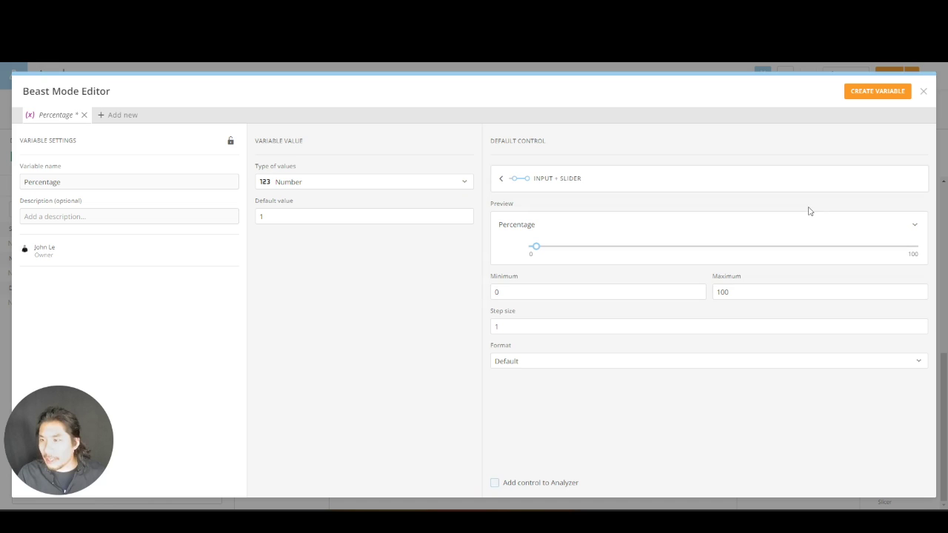
pyautogui.click(563, 292)
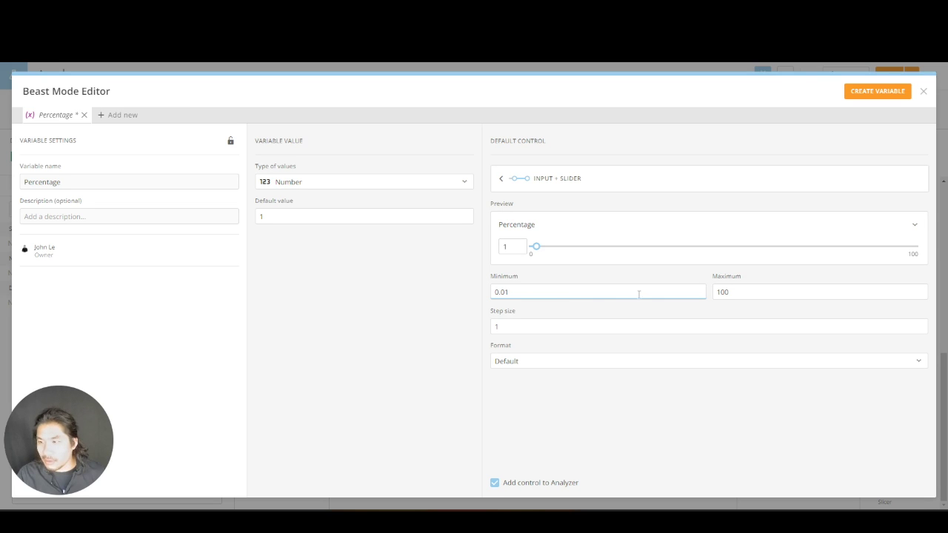
pyautogui.doubleClick(724, 294)
pyautogui.write('1')
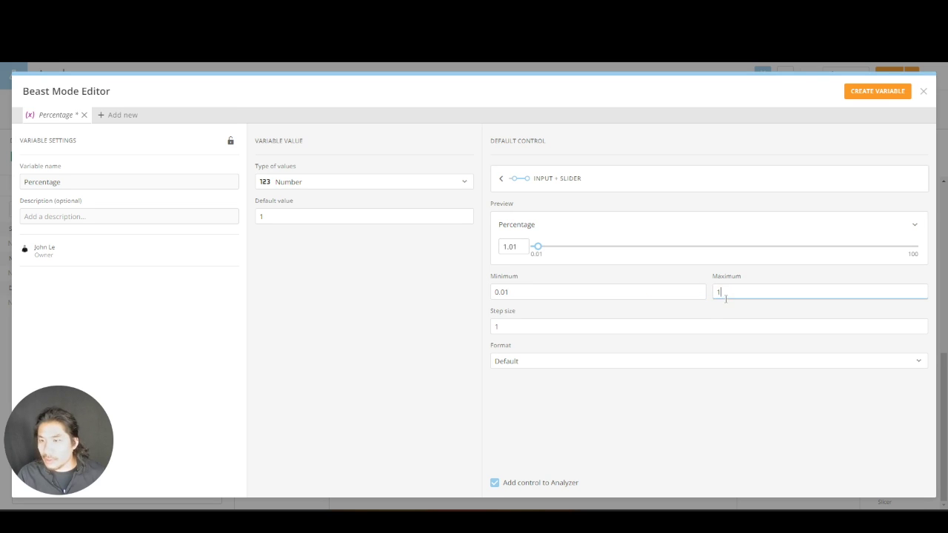
pyautogui.click(662, 450)
pyautogui.click(503, 329)
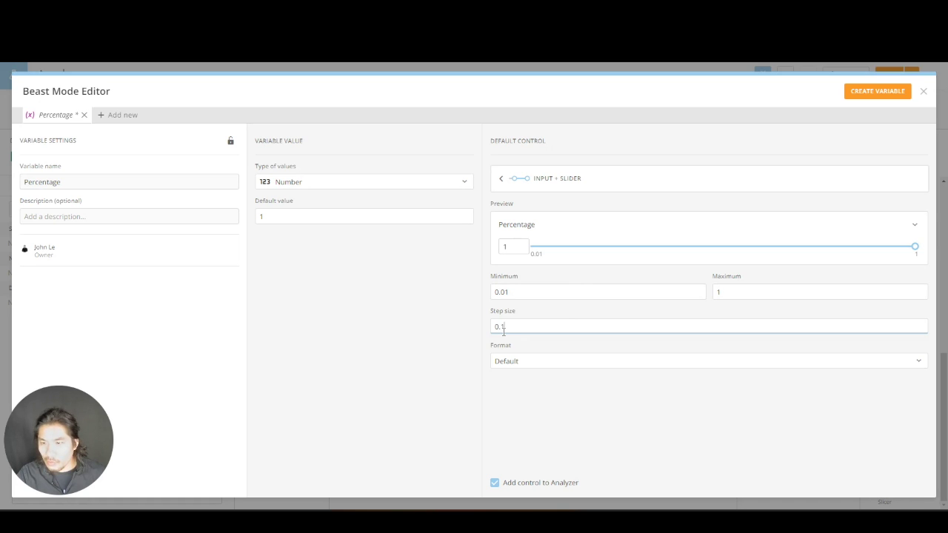
pyautogui.click(579, 427)
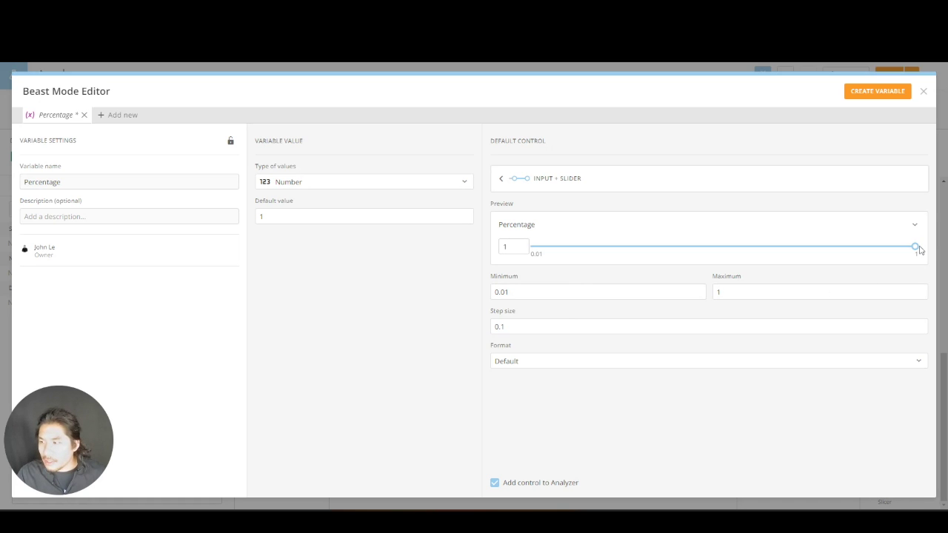
pyautogui.moveTo(919, 251); pyautogui.dragTo(578, 273)
# Set the slider minimum to 0 and step size to 0.25, testing the preview.
pyautogui.click(557, 291)
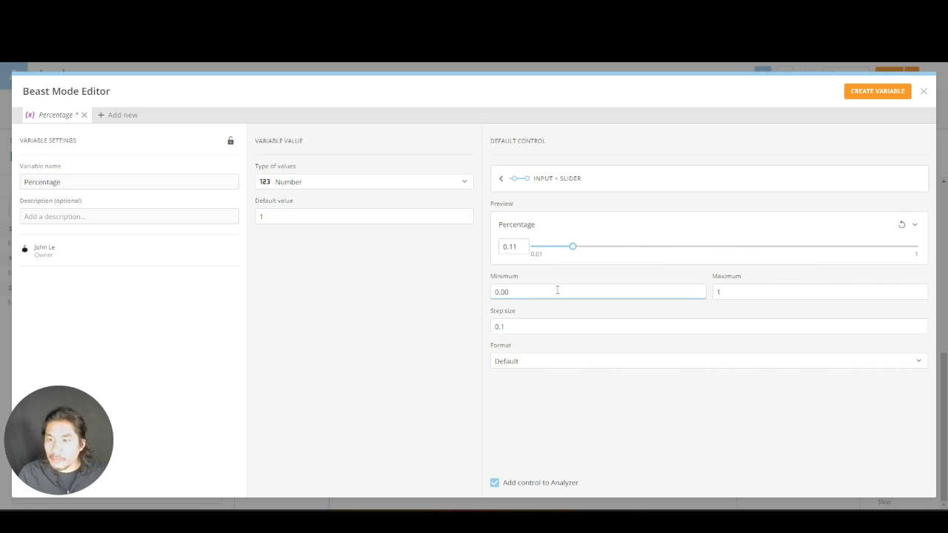
pyautogui.click(593, 266)
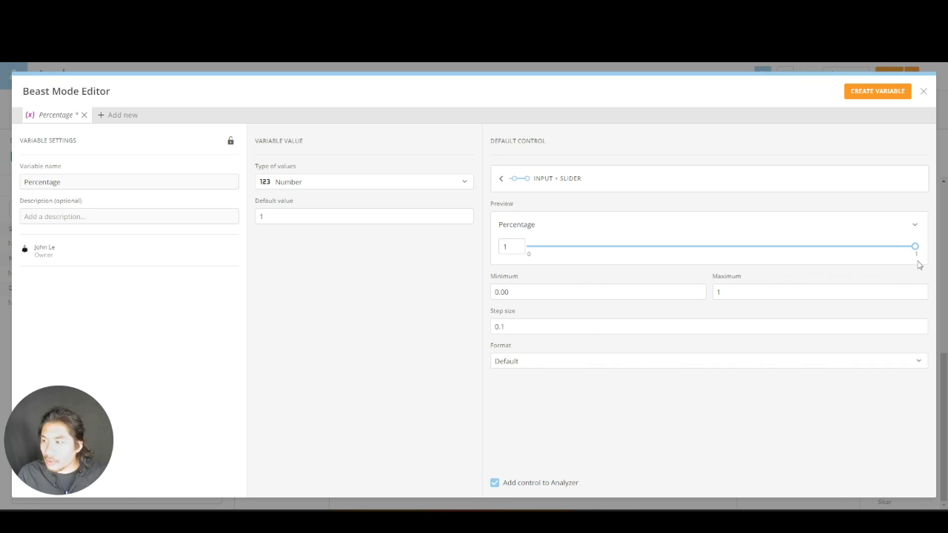
pyautogui.moveTo(915, 250); pyautogui.dragTo(550, 275)
pyautogui.click(540, 324)
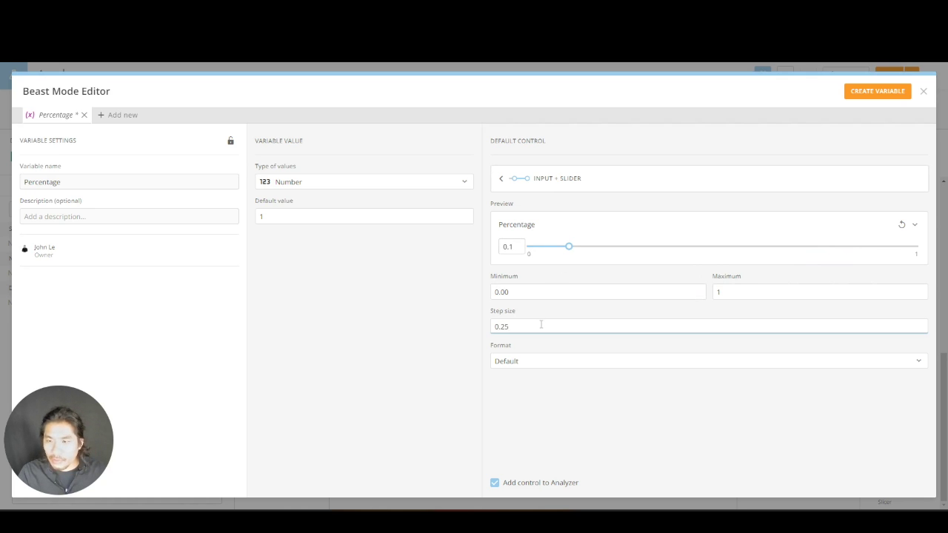
pyautogui.write('0.25')
pyautogui.click(604, 273)
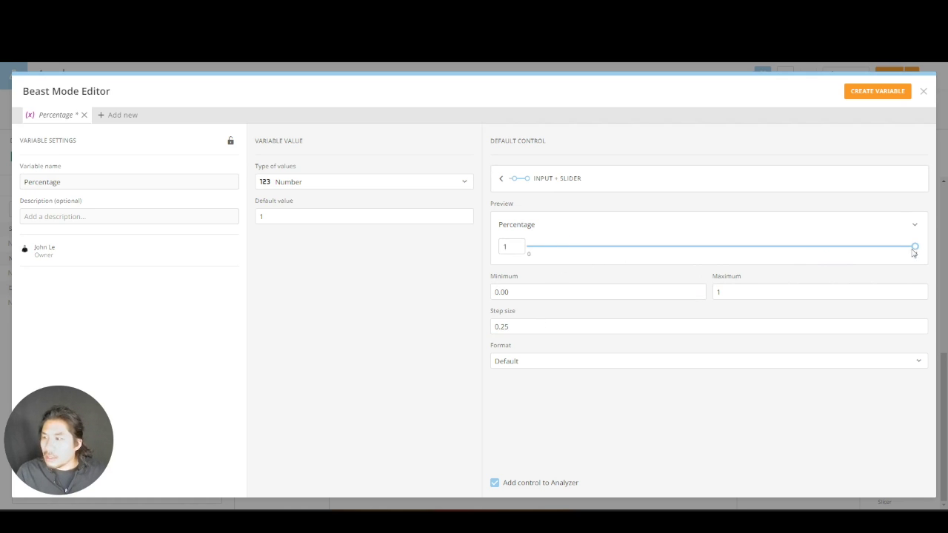
pyautogui.moveTo(917, 250); pyautogui.dragTo(702, 263)
# Format the slider as Percent with maximum 100 and default value 100.
pyautogui.click(538, 366)
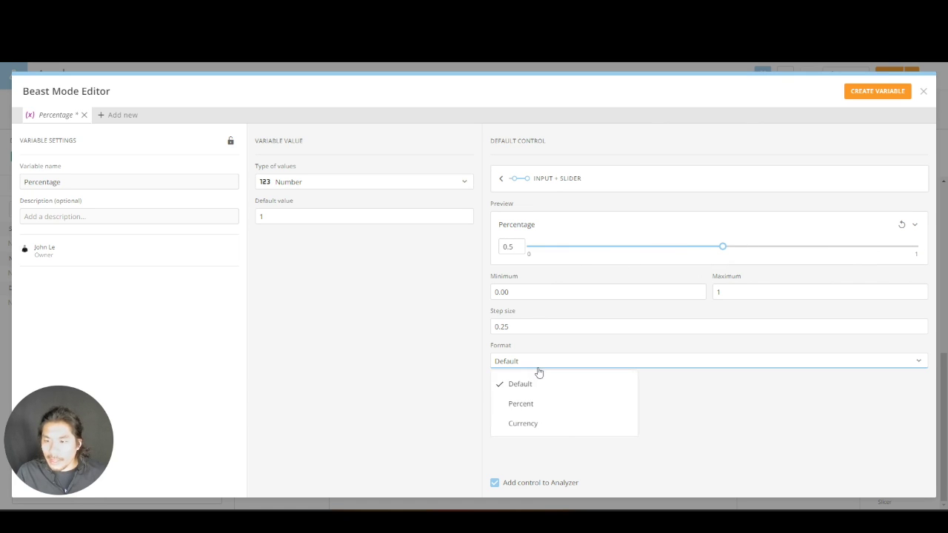
pyautogui.click(529, 409)
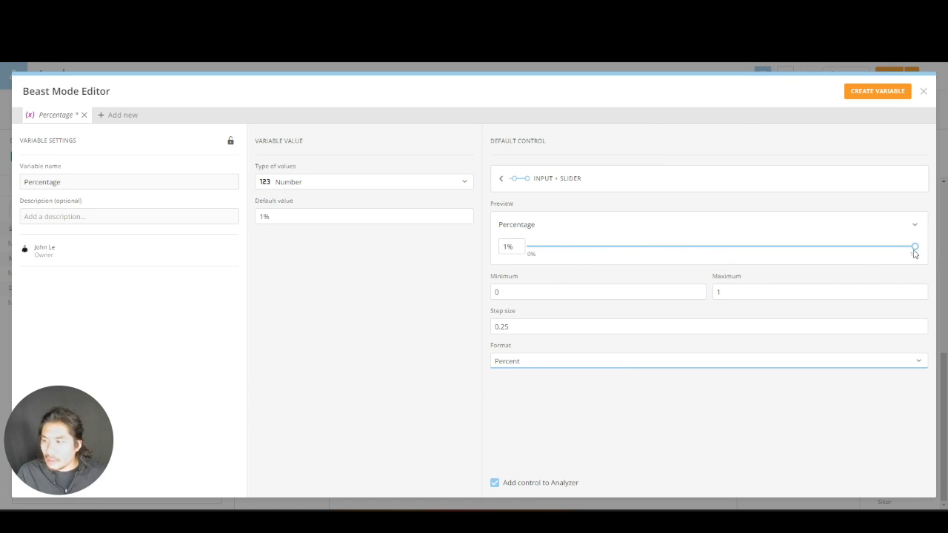
pyautogui.moveTo(914, 248); pyautogui.dragTo(820, 248)
pyautogui.click(742, 293)
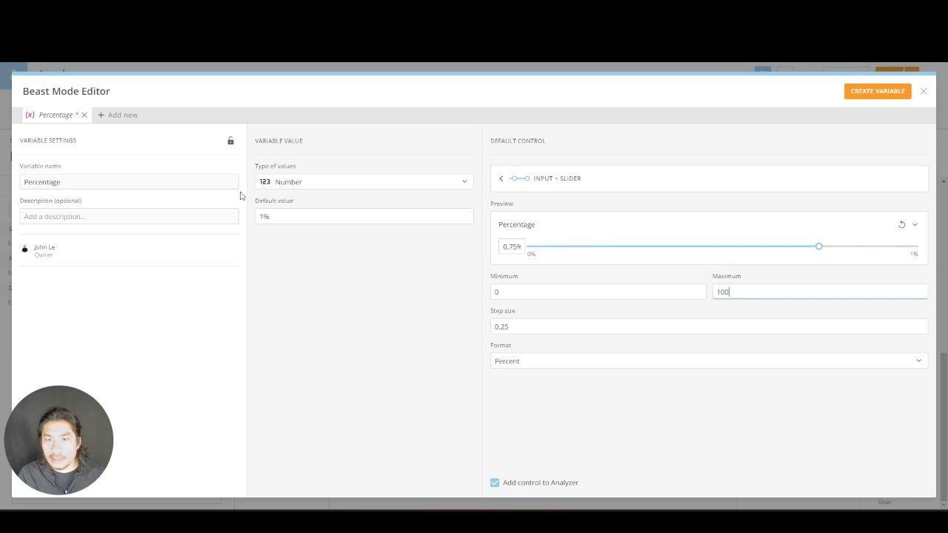
pyautogui.click(278, 220)
pyautogui.write('100')
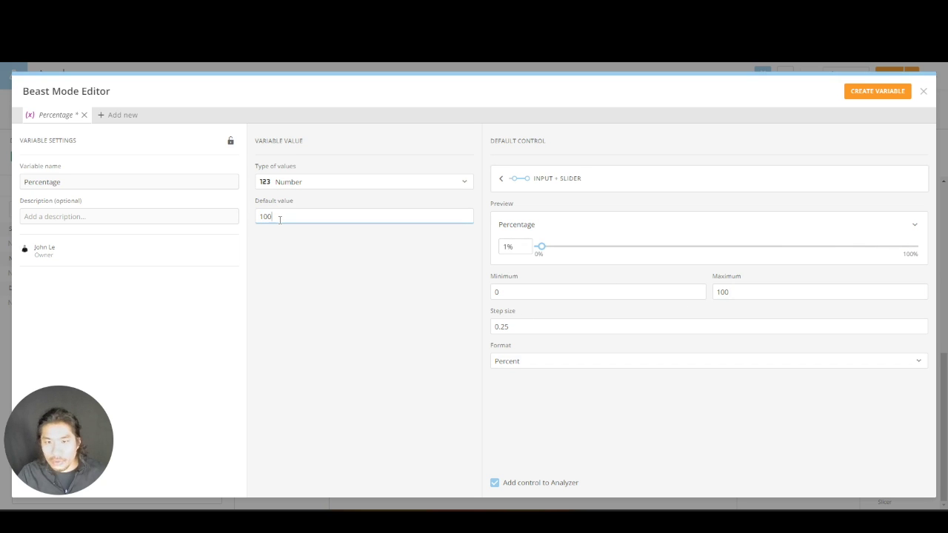
pyautogui.click(415, 295)
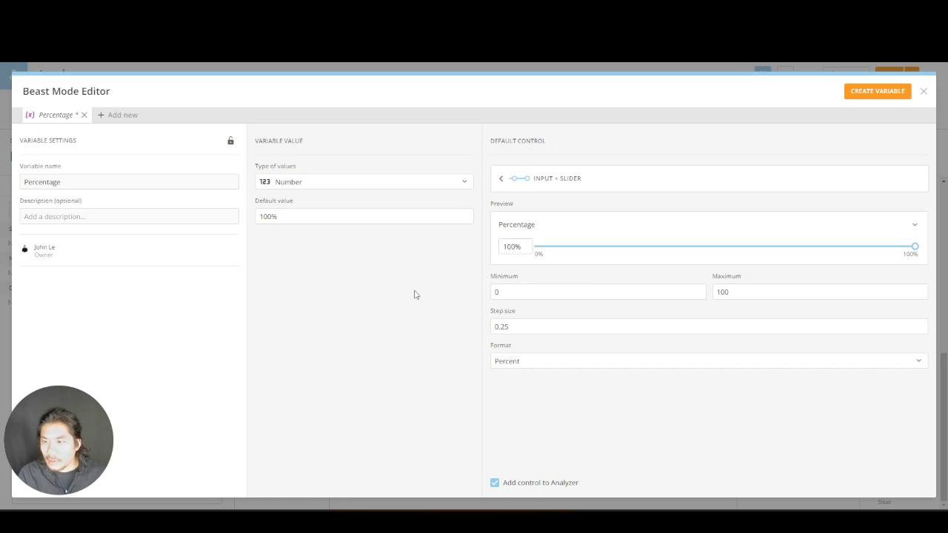
# Set the slider step size to 10 and test it moving in 10% steps.
pyautogui.click(531, 323)
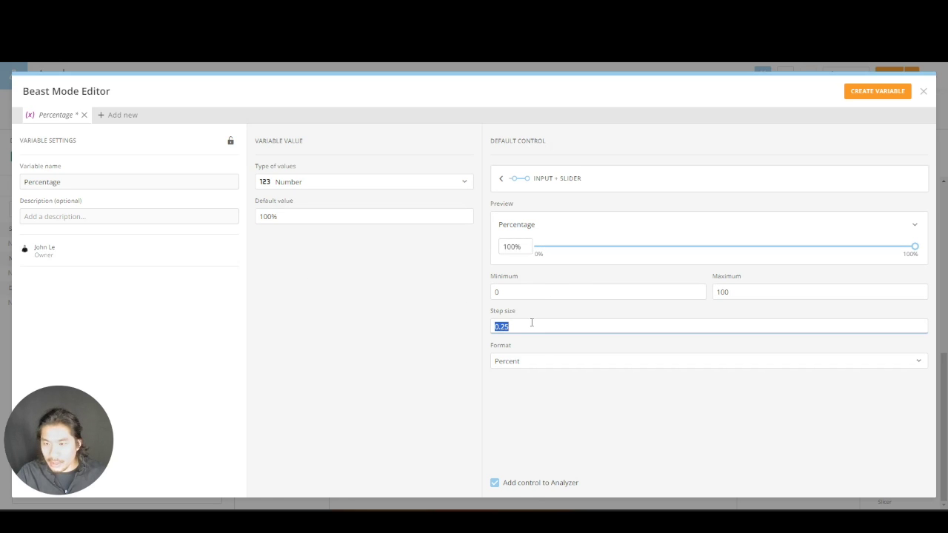
pyautogui.write('10')
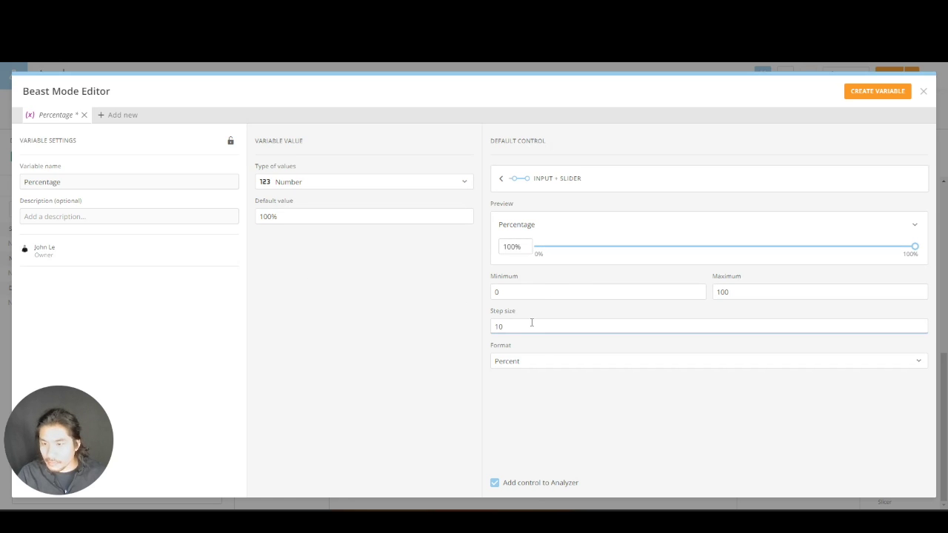
pyautogui.click(666, 450)
pyautogui.moveTo(916, 249); pyautogui.dragTo(764, 245)
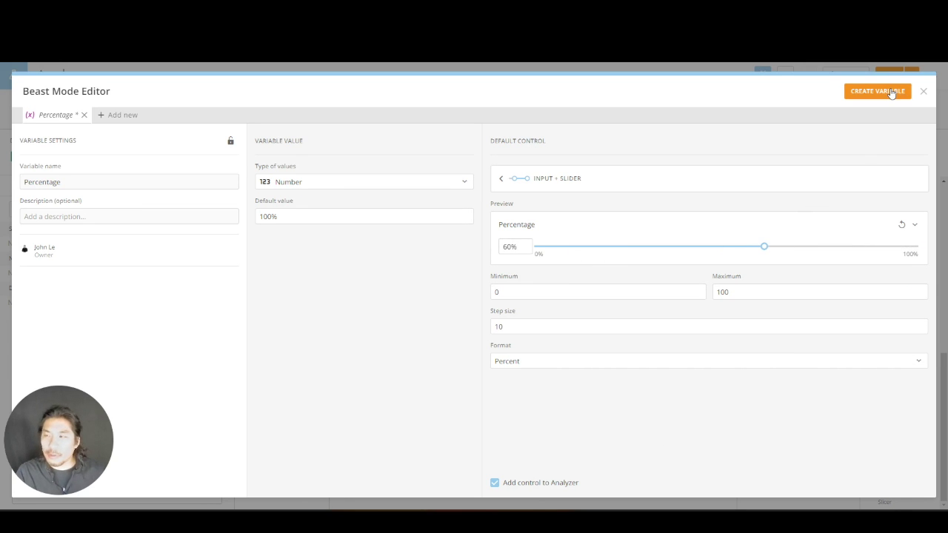
# Save the Percentage variable and close the Beast Mode Editor.
pyautogui.click(892, 93)
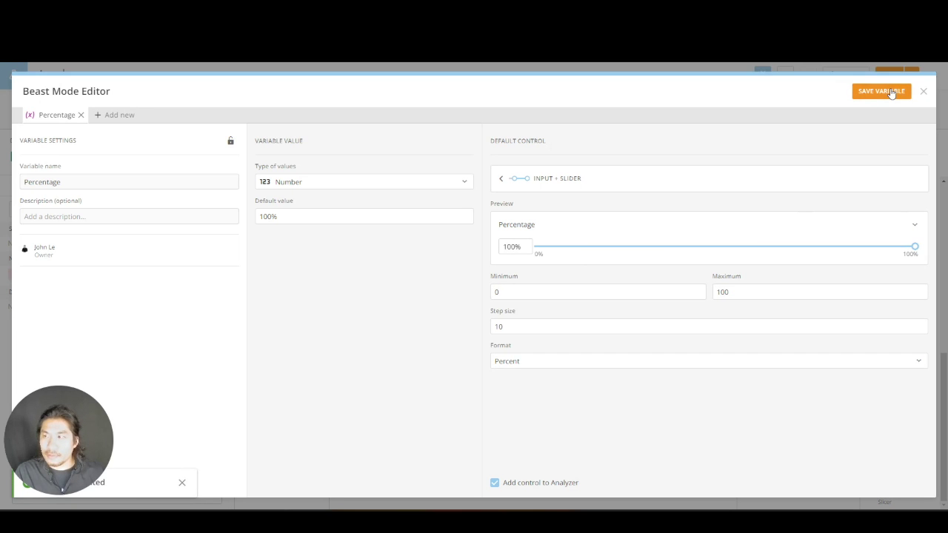
pyautogui.click(924, 92)
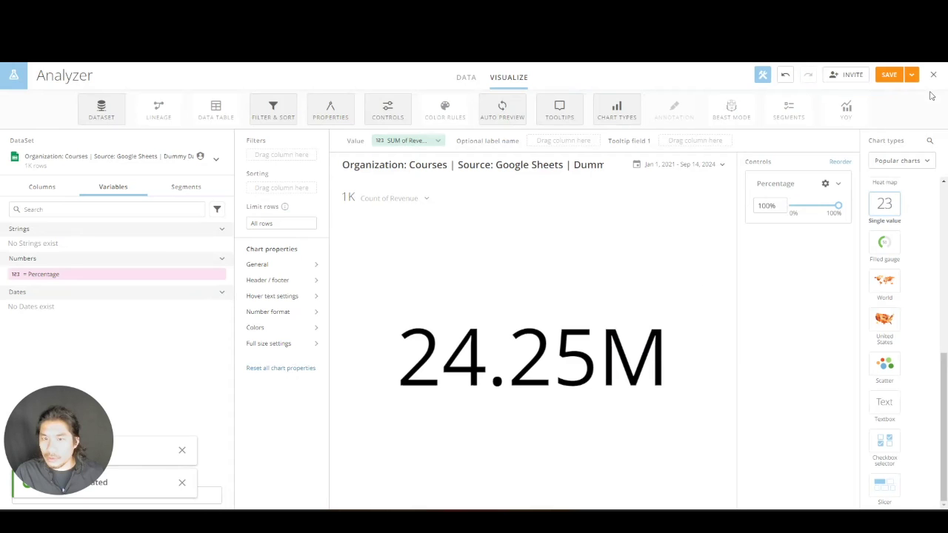
pyautogui.moveTo(120, 274)
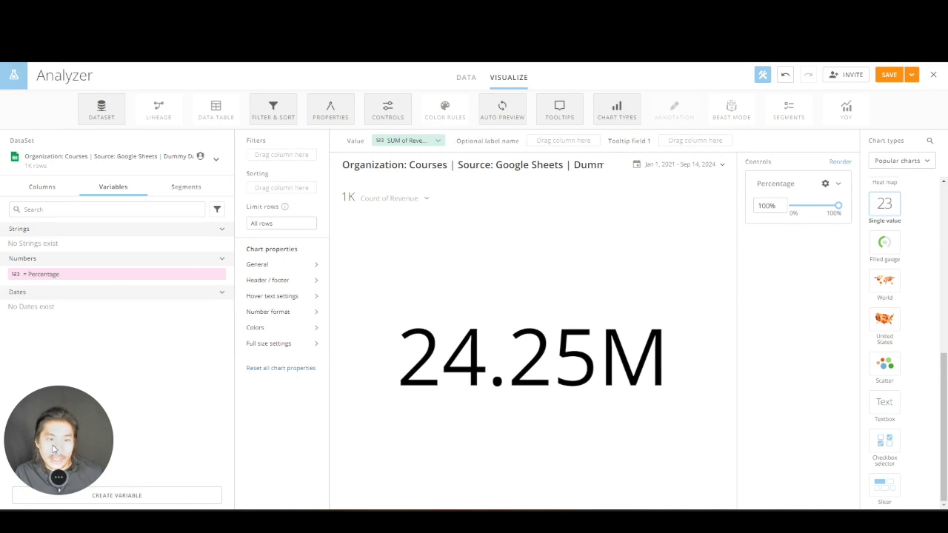
pyautogui.moveTo(54, 449); pyautogui.dragTo(56, 400)
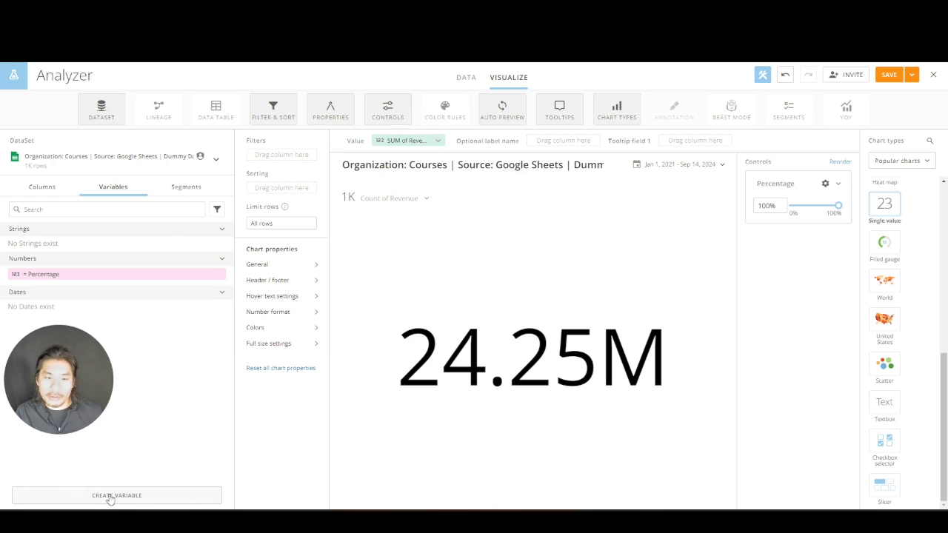
# Start a new calculated field named 'Revenue with Percentage'.
pyautogui.click(53, 194)
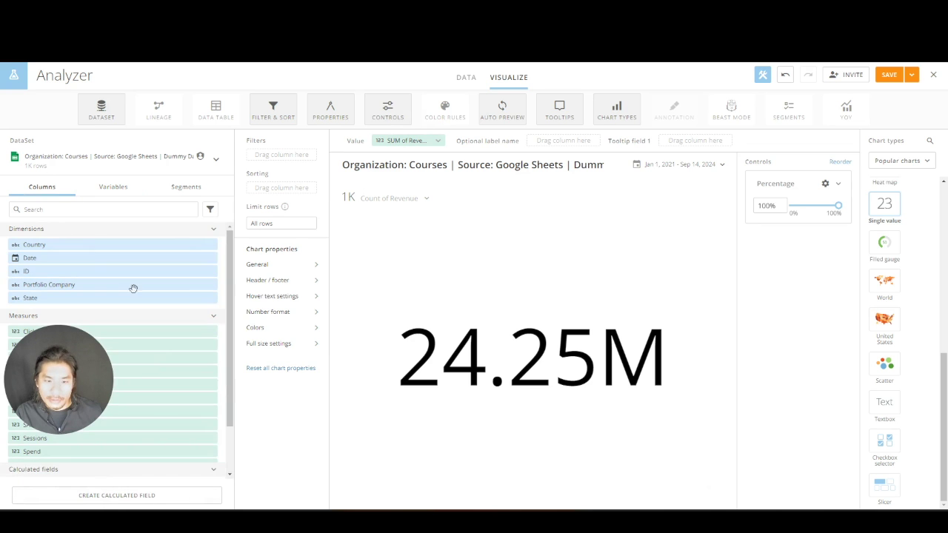
pyautogui.click(138, 502)
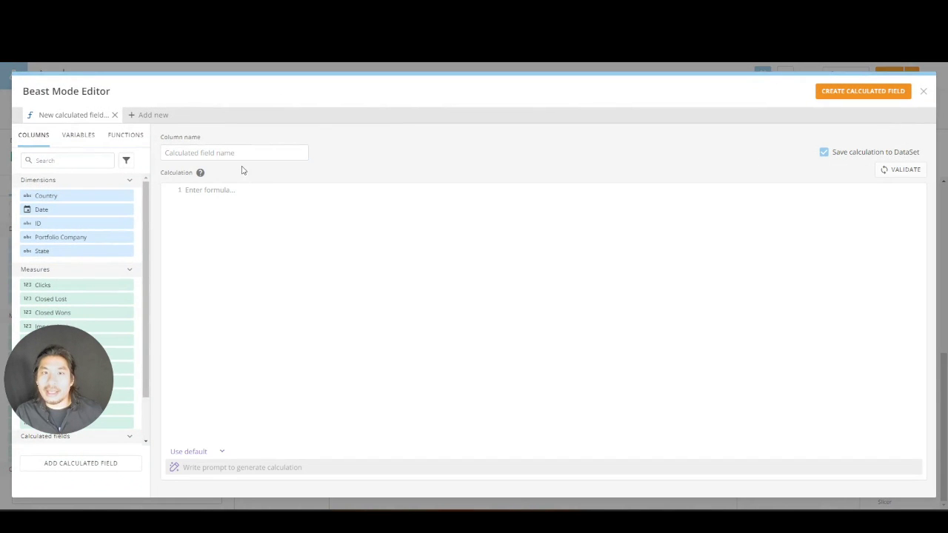
pyautogui.write('Rev')
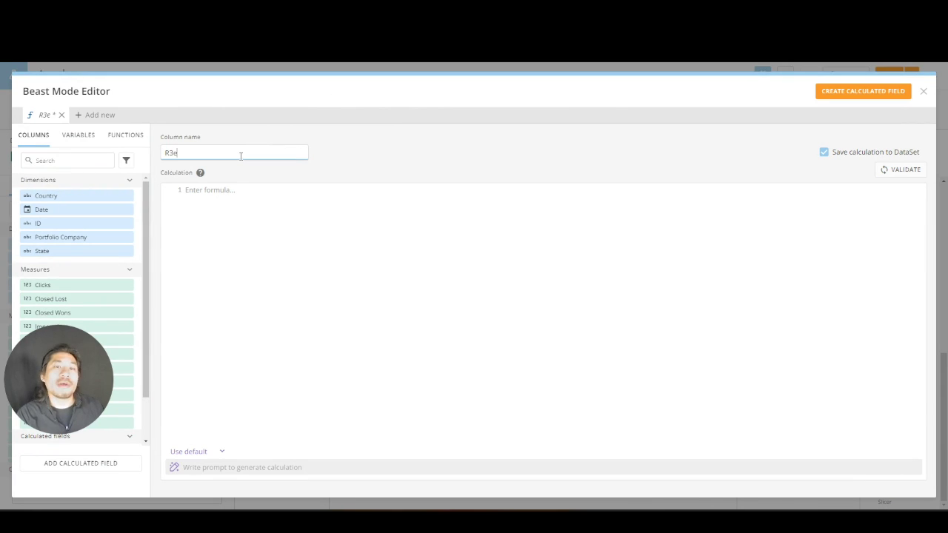
pyautogui.write('enue w')
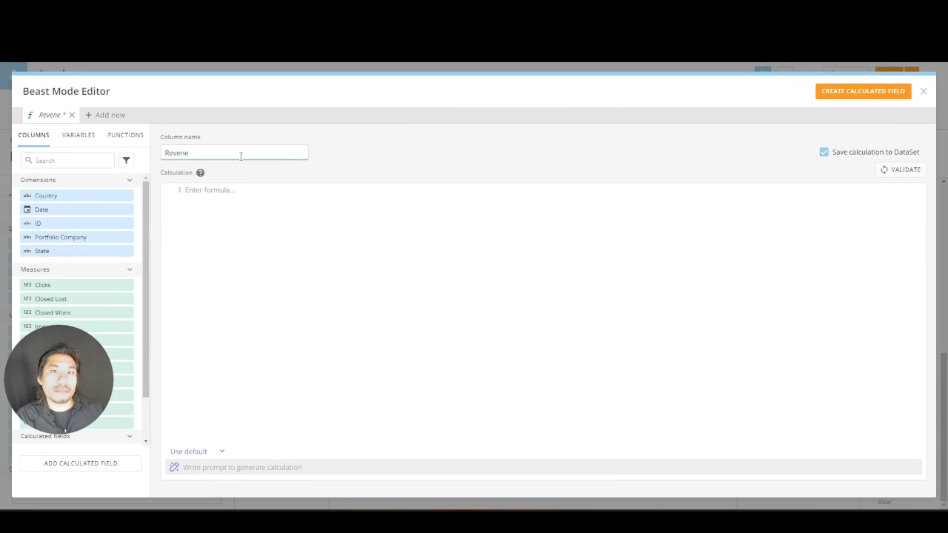
pyautogui.write('ith Perc')
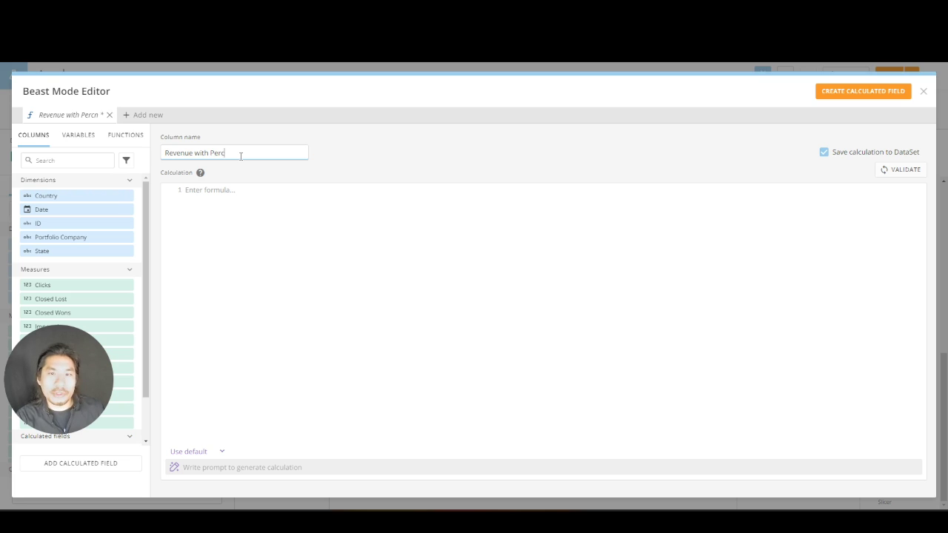
pyautogui.write('entage')
pyautogui.click(235, 191)
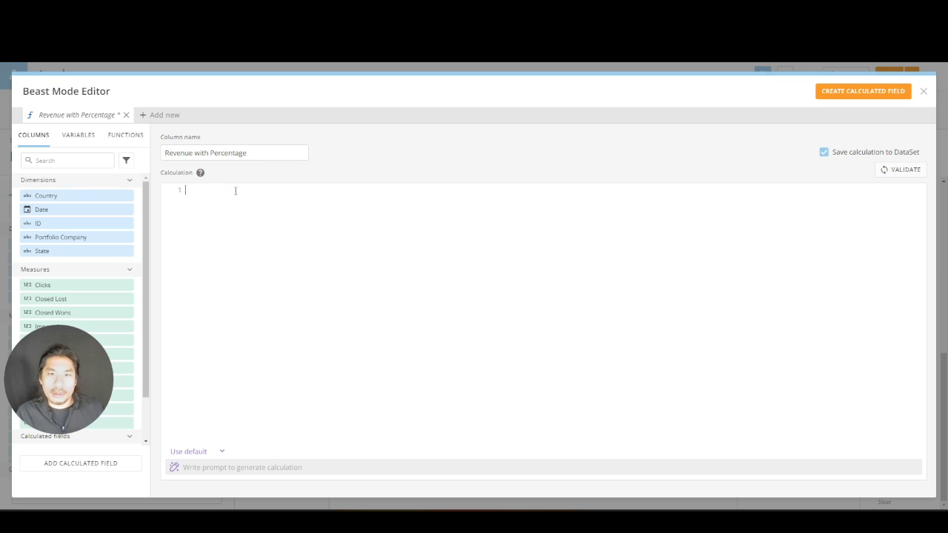
pyautogui.moveTo(67, 372); pyautogui.dragTo(67, 442)
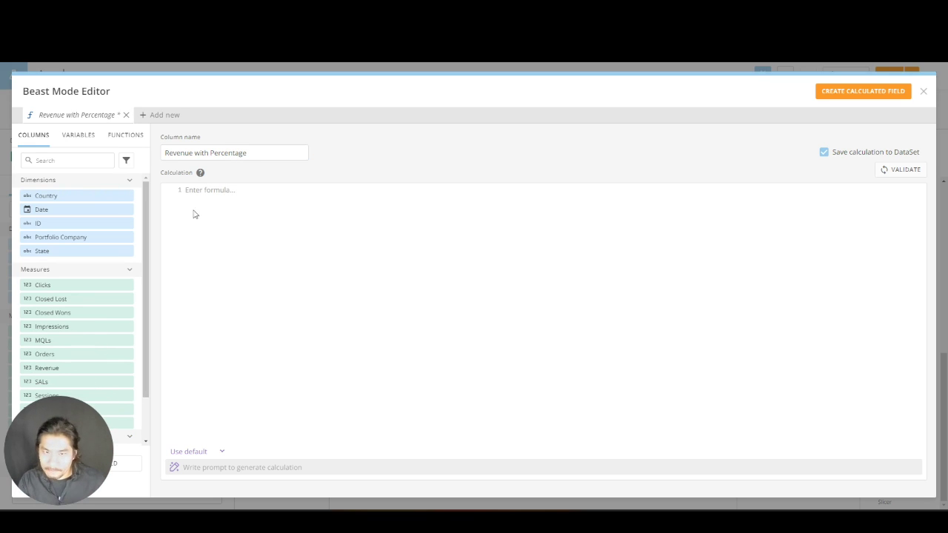
# Enter the formula sum(`Revenue`)*`Percentage` and save the calculated field.
pyautogui.click(200, 191)
pyautogui.write('s')
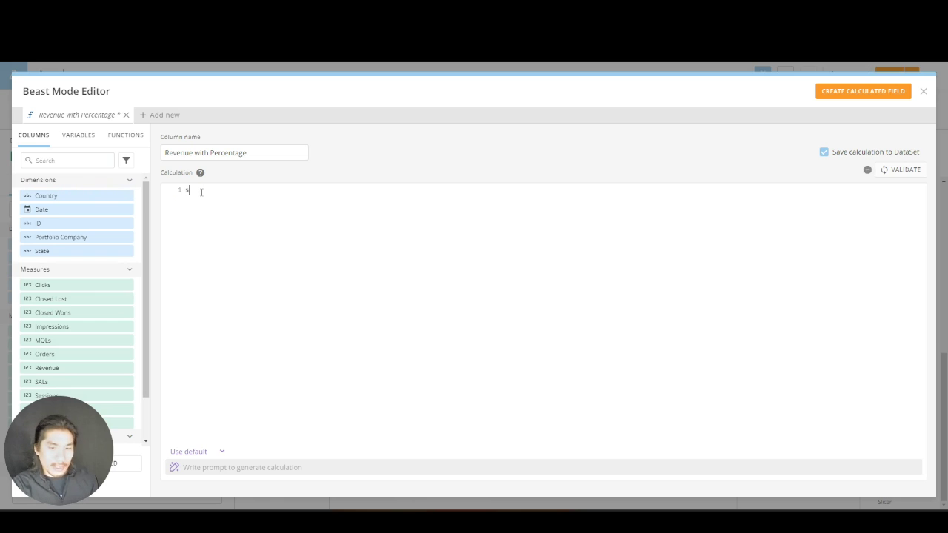
pyautogui.write('um(reve')
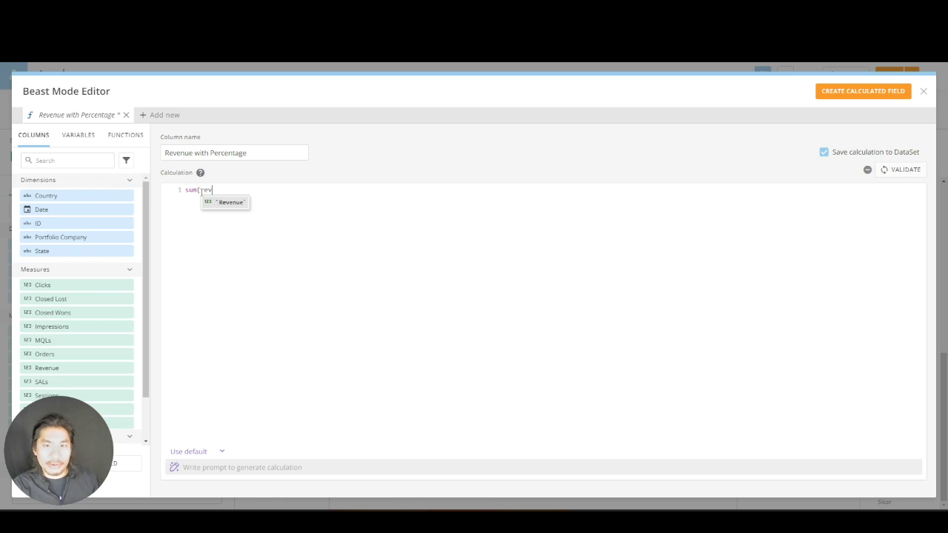
pyautogui.press('Return')
pyautogui.write(')*')
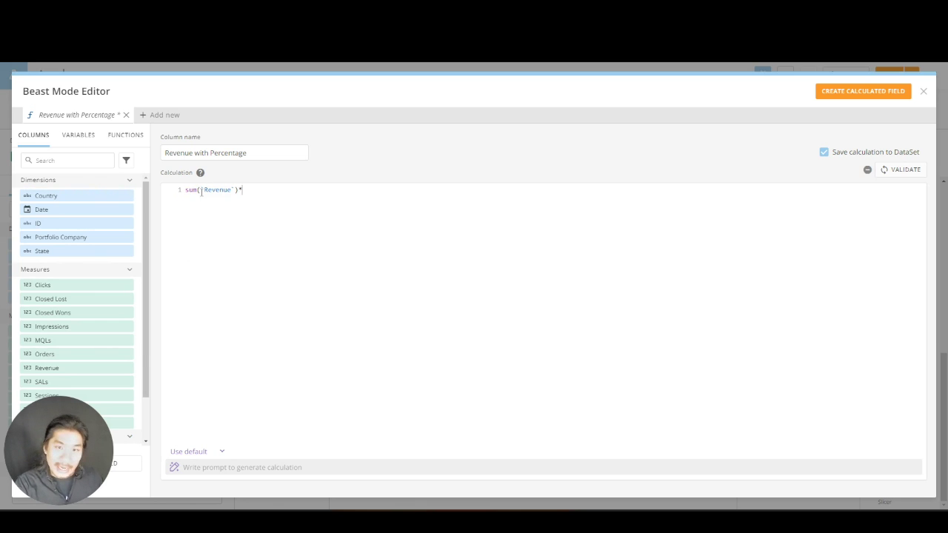
pyautogui.click(85, 138)
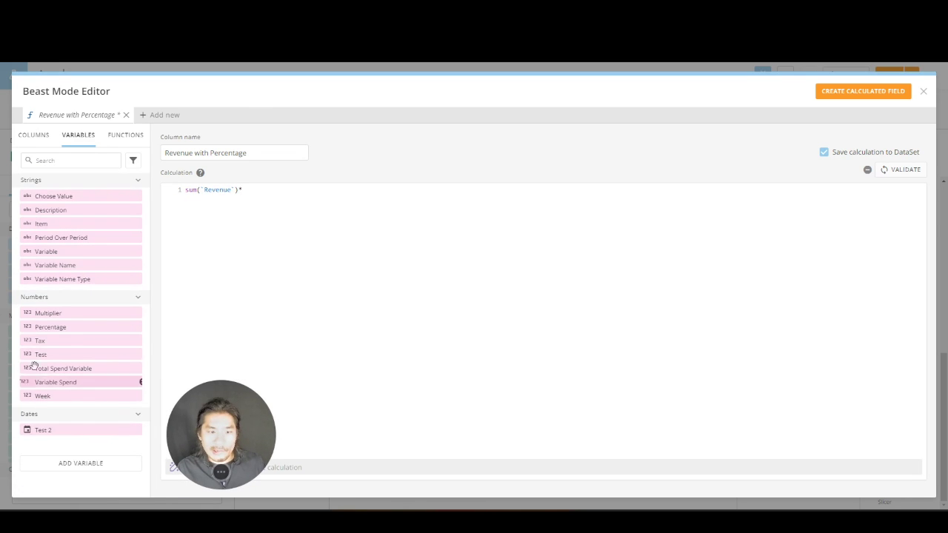
pyautogui.click(59, 328)
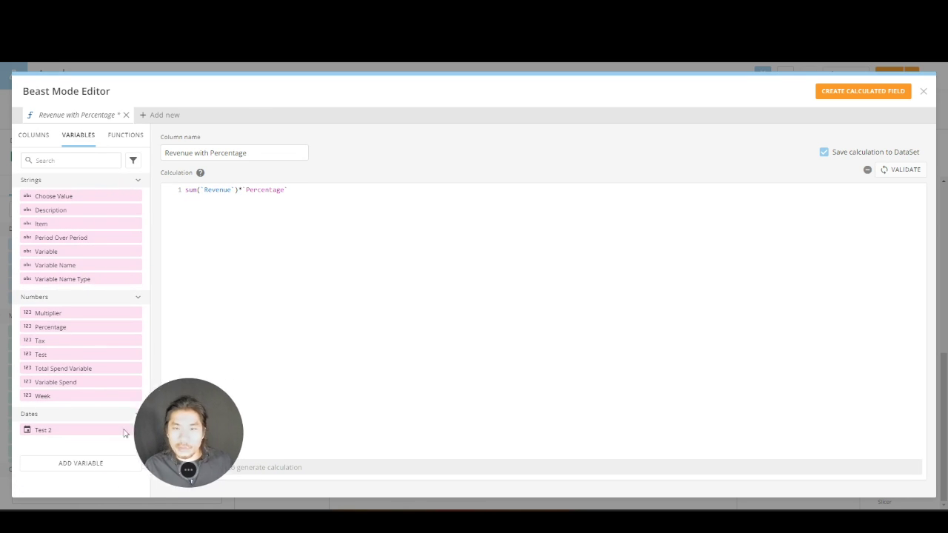
pyautogui.click(858, 93)
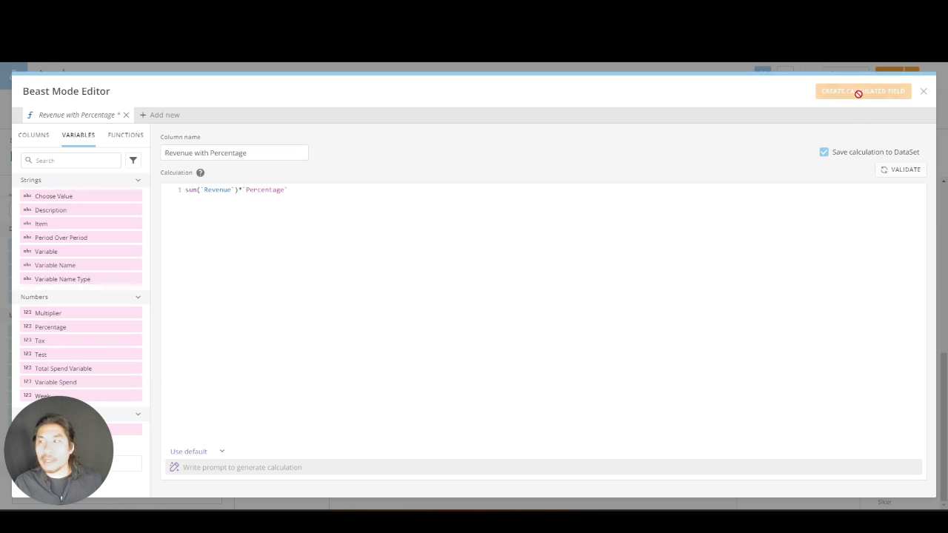
pyautogui.click(866, 92)
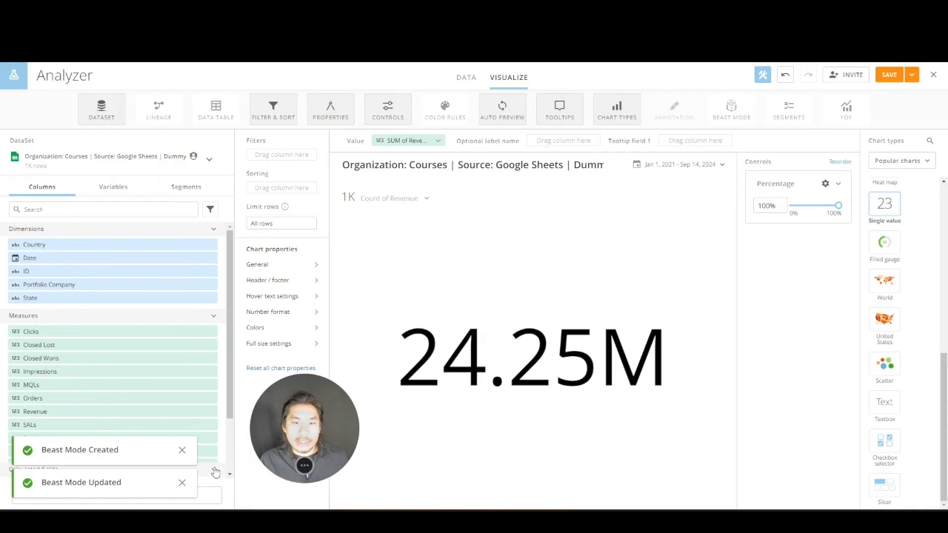
# Make Revenue with Percentage the single-value card's Value.
pyautogui.click(182, 482)
pyautogui.scroll(-2, 148, 371)
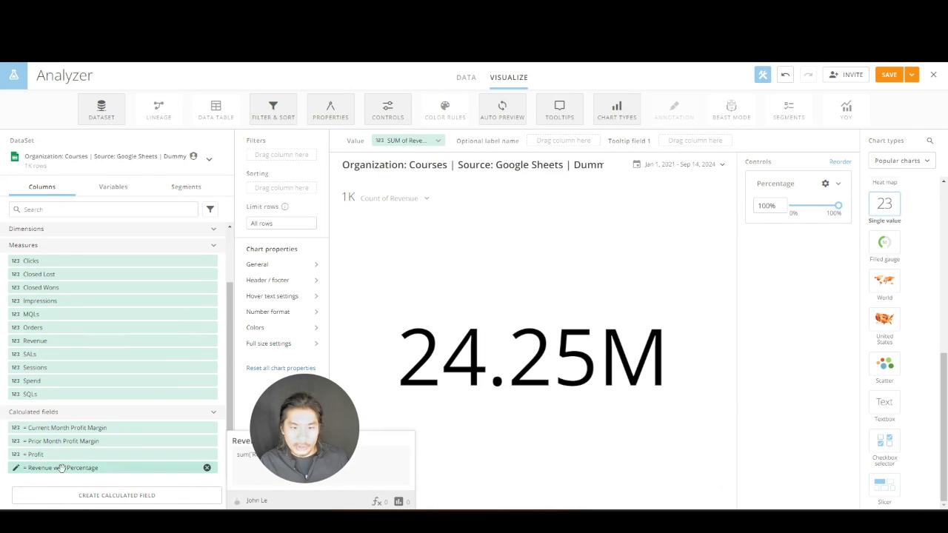
pyautogui.moveTo(66, 468); pyautogui.dragTo(400, 141)
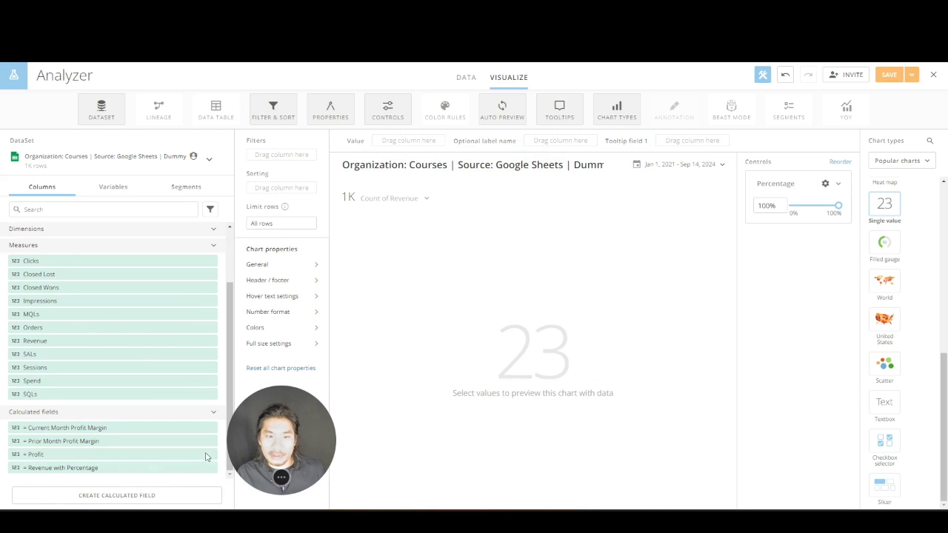
pyautogui.moveTo(200, 467); pyautogui.dragTo(418, 141)
# Set the card's Summary Number to No Summary Number.
pyautogui.click(397, 202)
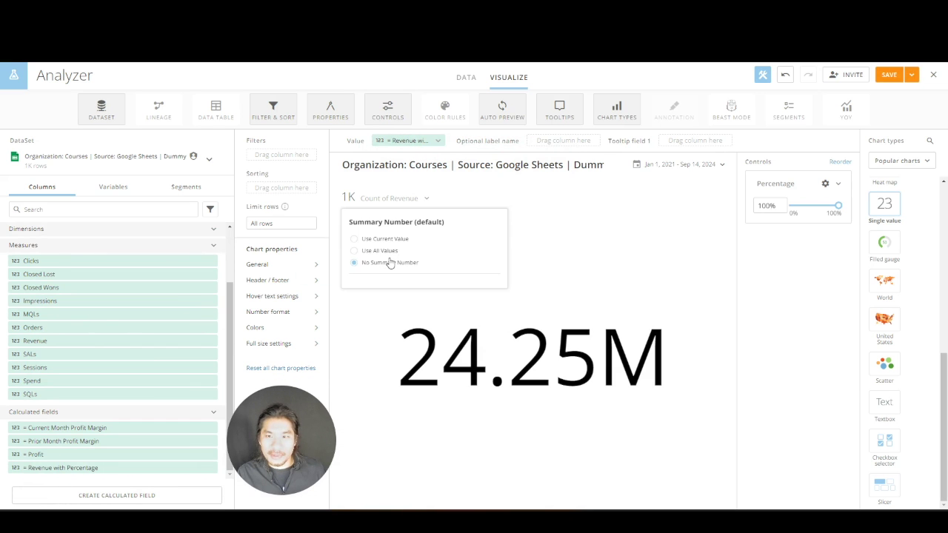
pyautogui.click(388, 251)
pyautogui.click(388, 262)
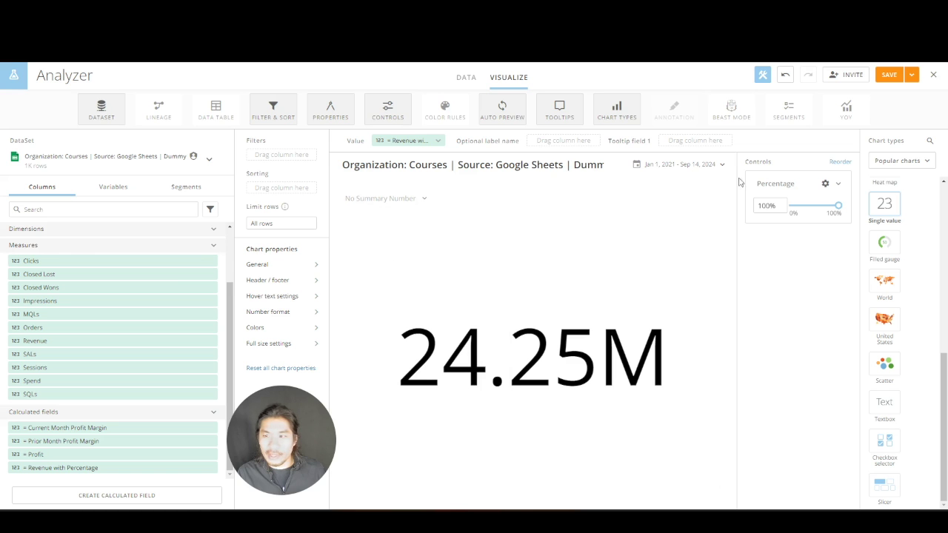
pyautogui.click(911, 75)
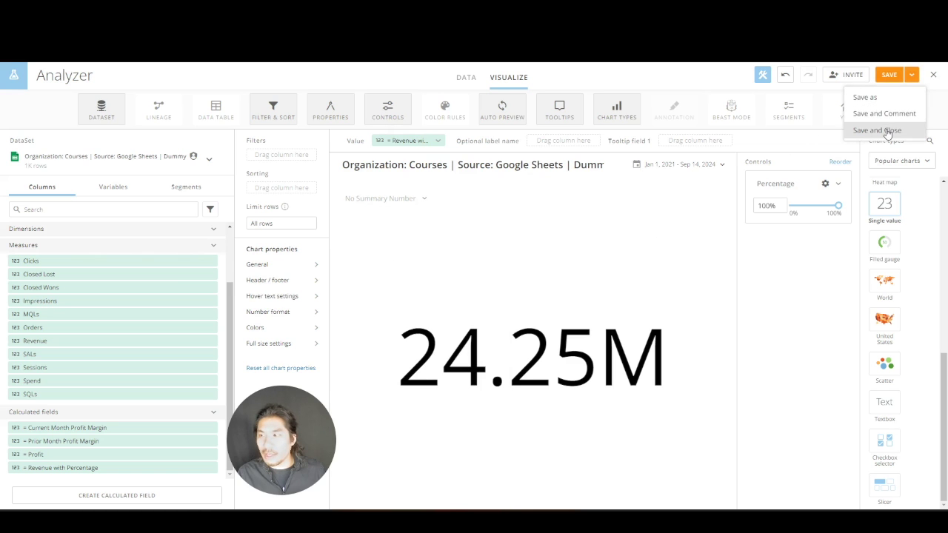
# Save and close the card, then edit the dashboard and move the 24.25M card higher.
pyautogui.click(881, 129)
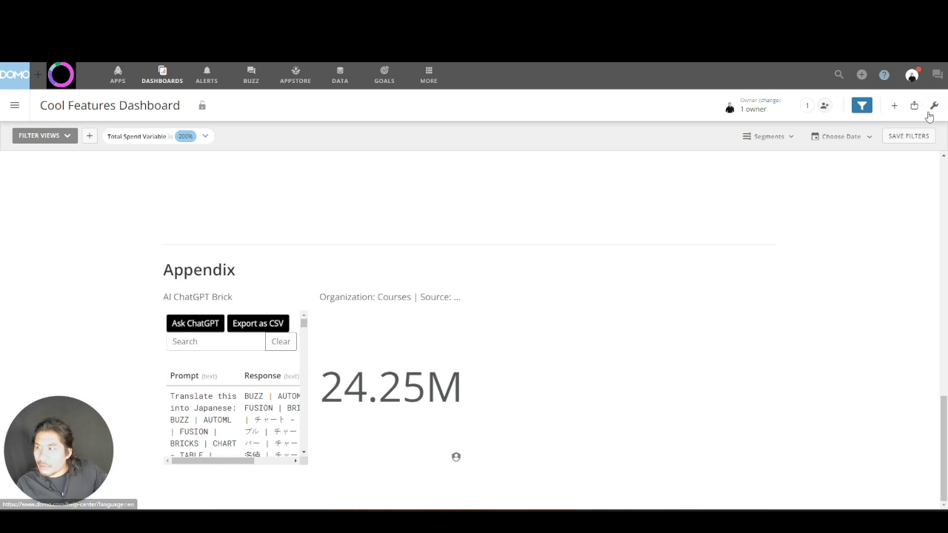
pyautogui.click(934, 106)
pyautogui.click(886, 134)
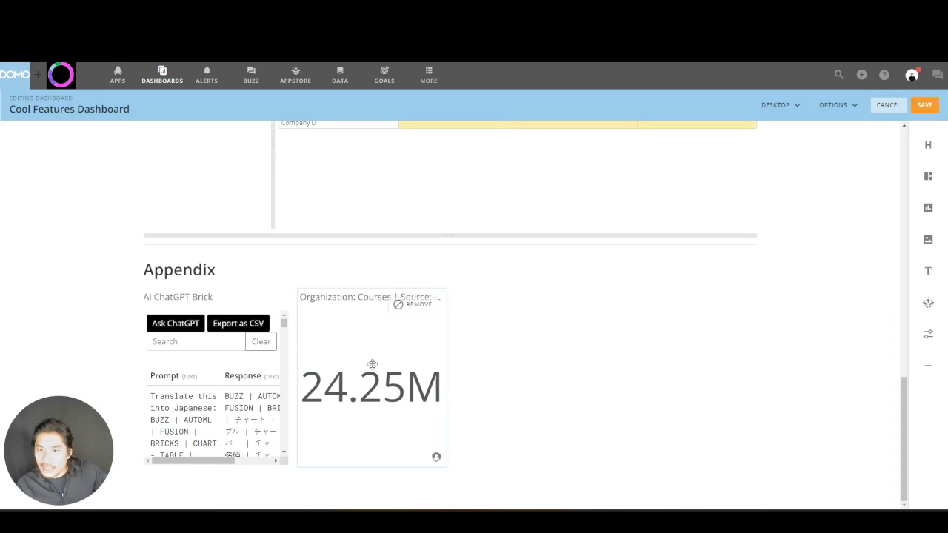
pyautogui.moveTo(371, 363); pyautogui.dragTo(508, 343)
pyautogui.scroll(-3, 592, 348)
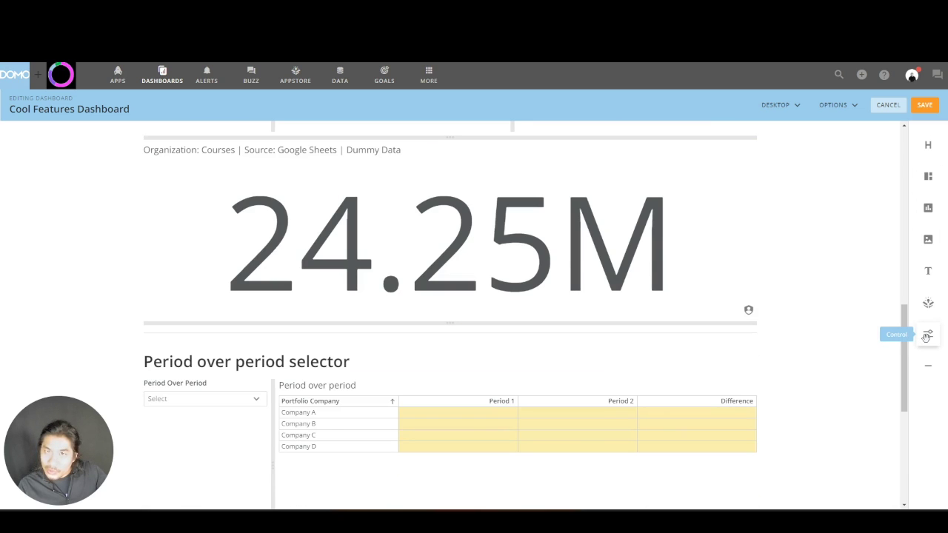
# Add a Percentage slider control beside the revenue card and save the dashboard.
pyautogui.moveTo(927, 337); pyautogui.dragTo(148, 266)
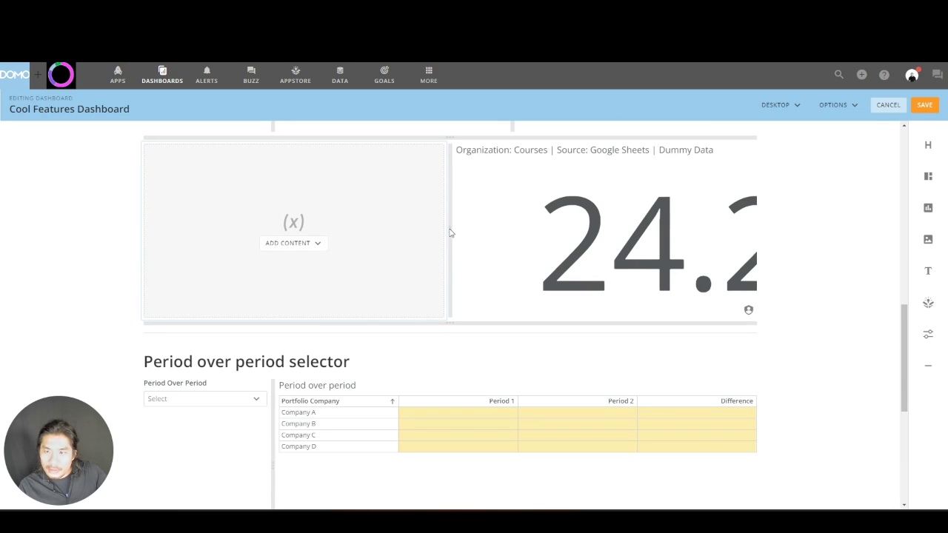
pyautogui.moveTo(449, 233); pyautogui.dragTo(274, 220)
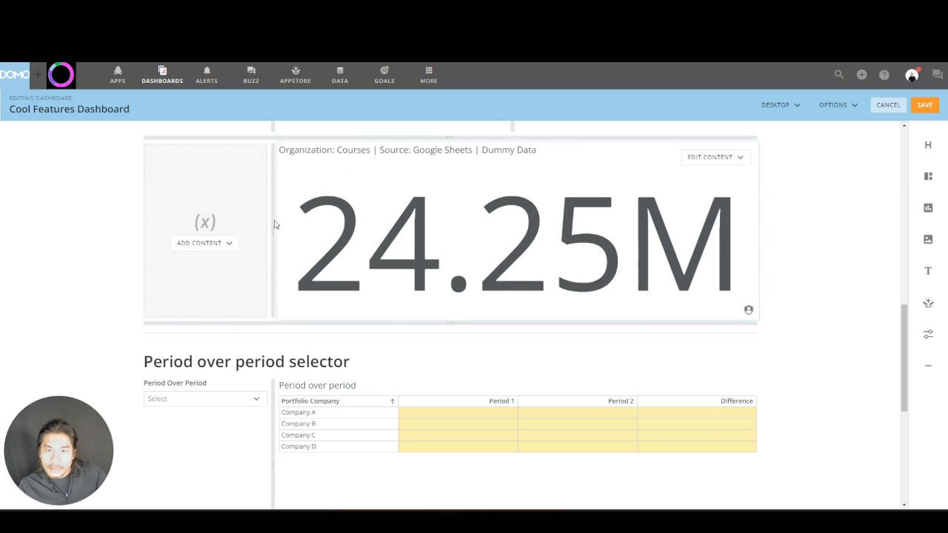
pyautogui.click(207, 245)
pyautogui.click(185, 265)
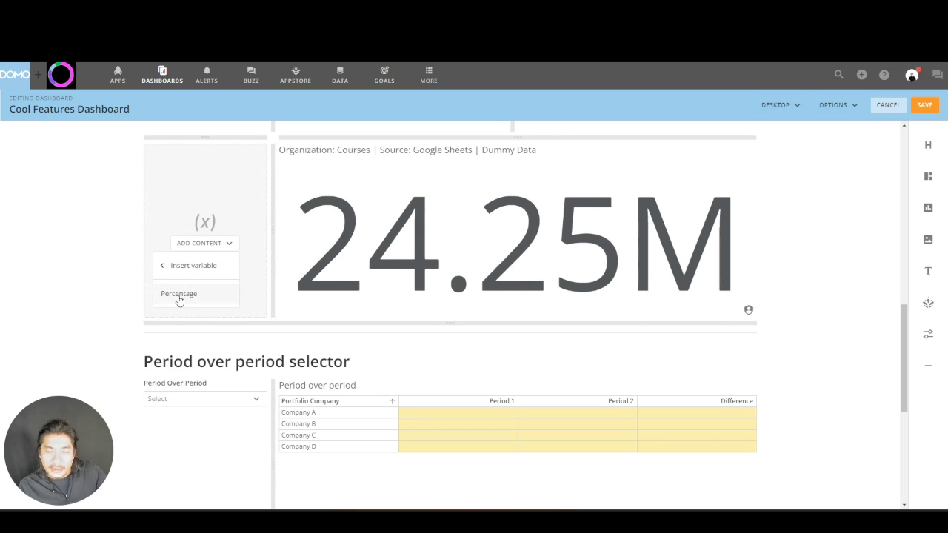
pyautogui.click(179, 294)
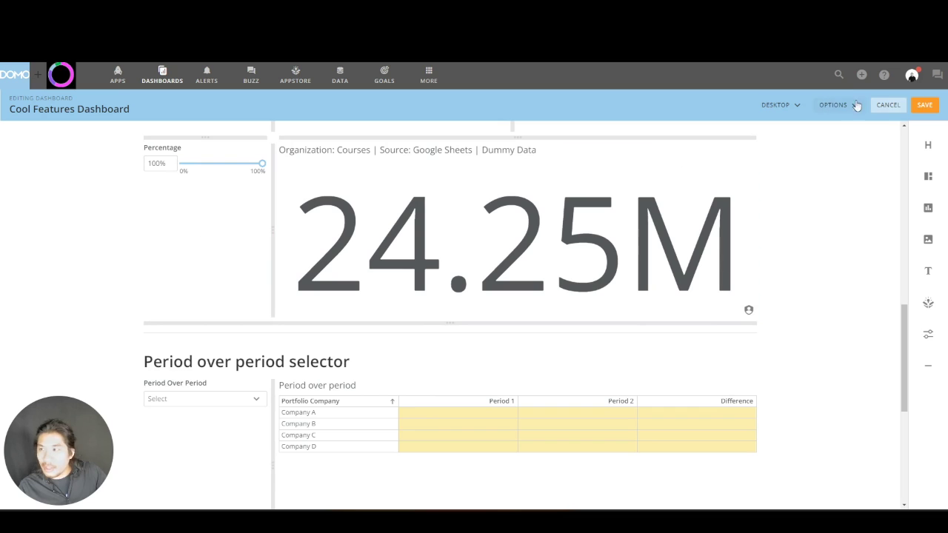
pyautogui.click(922, 106)
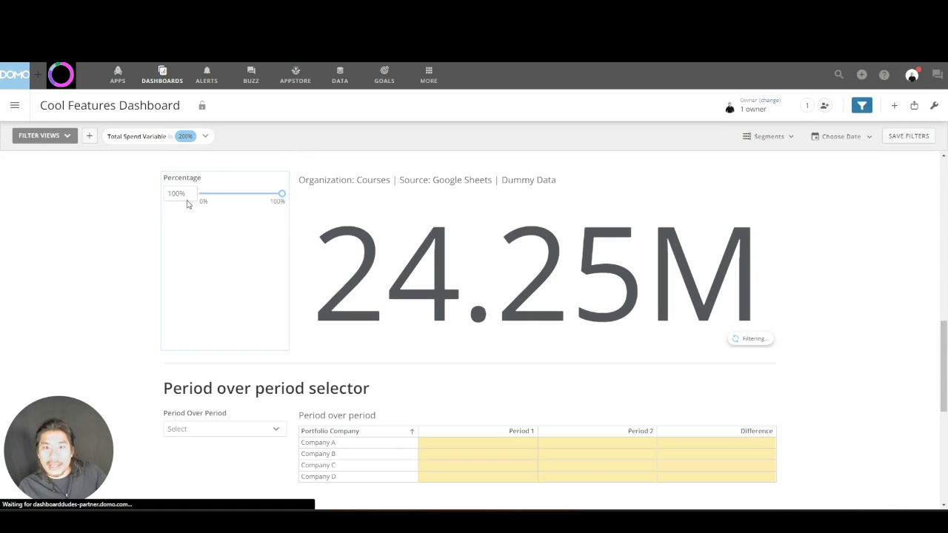
# Lower the Percentage slider from 100% to 70%, cutting revenue from 24.25M to 16.97M.
pyautogui.moveTo(280, 194); pyautogui.dragTo(258, 193)
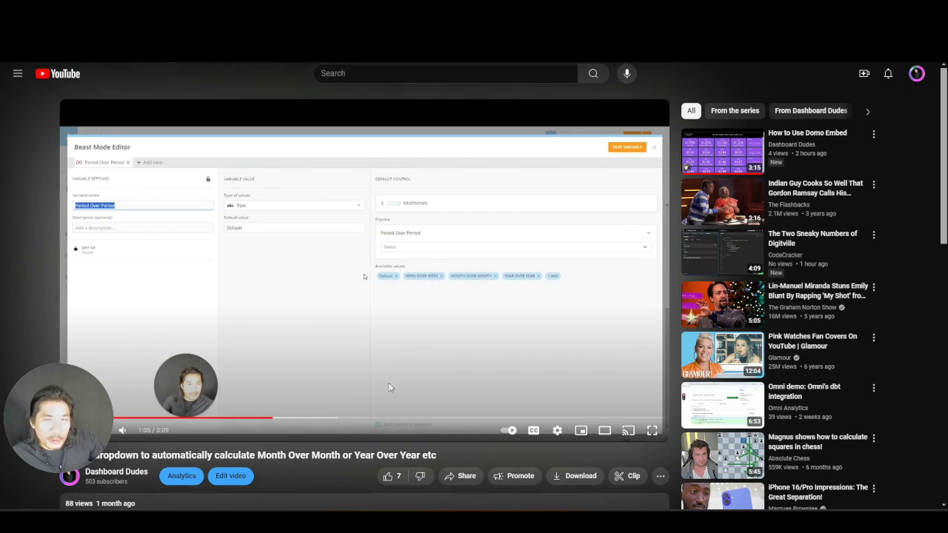
# Jump the tutorial video from 1:10 through the Period 2 formula to the finished dashboard at 2:57.
pyautogui.click(289, 419)
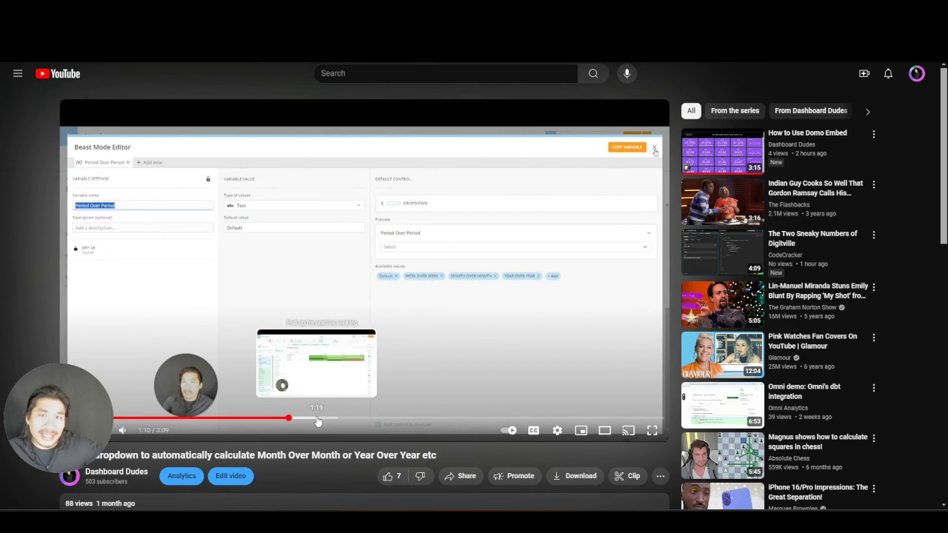
pyautogui.click(319, 420)
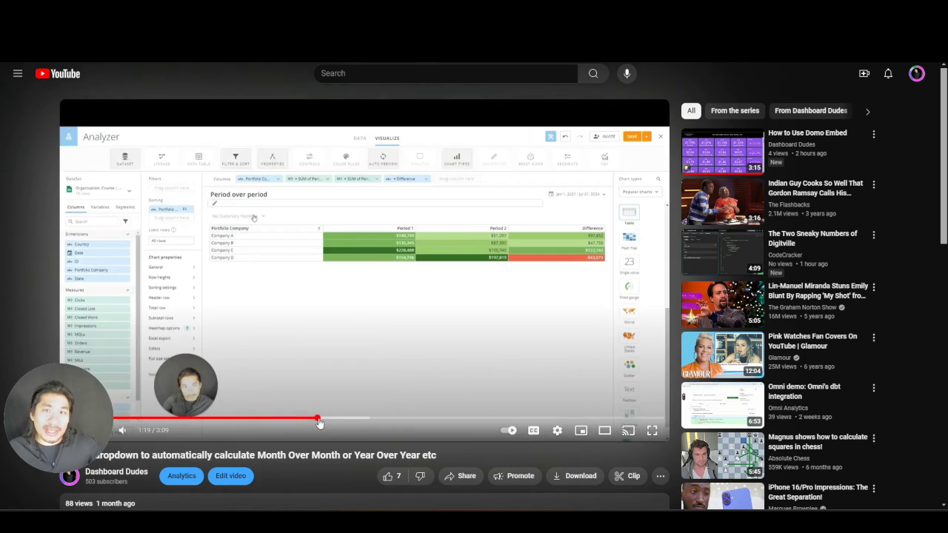
pyautogui.click(366, 419)
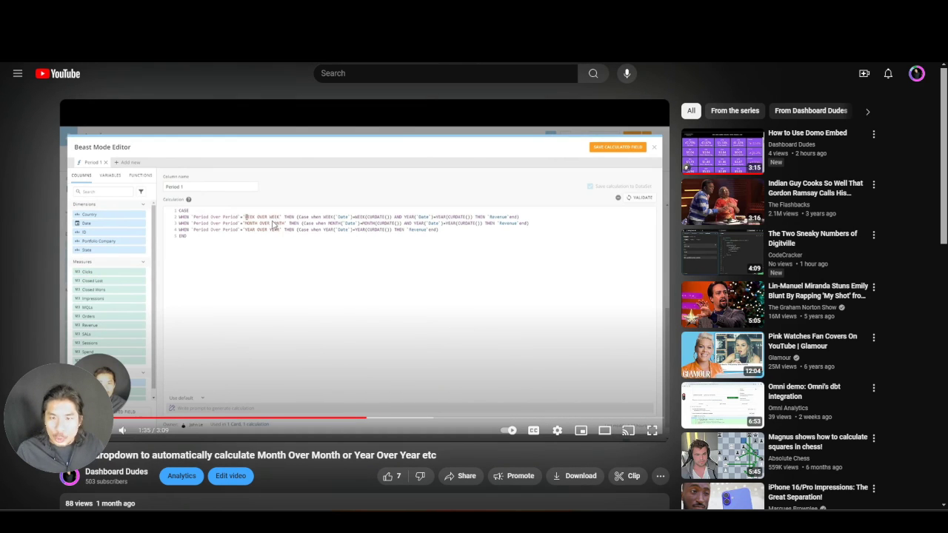
pyautogui.click(471, 419)
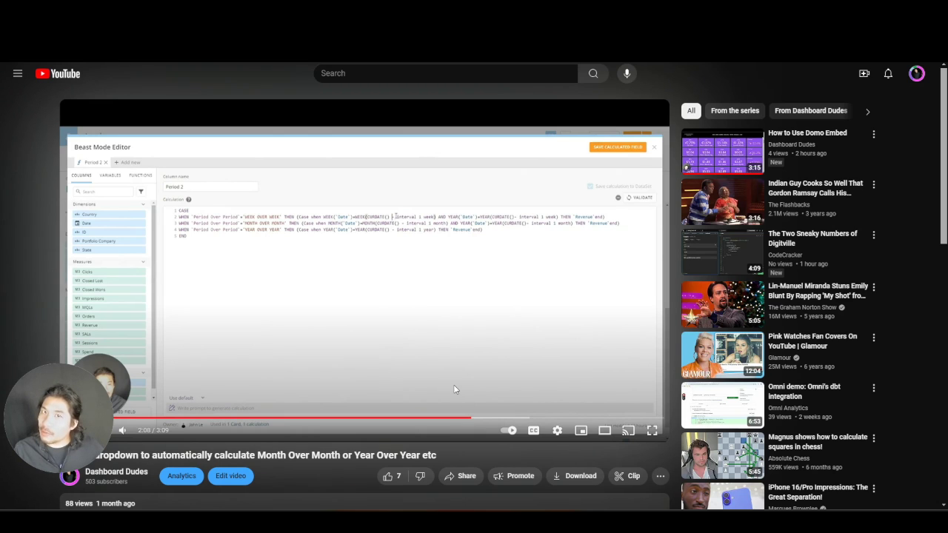
pyautogui.click(589, 419)
pyautogui.click(624, 419)
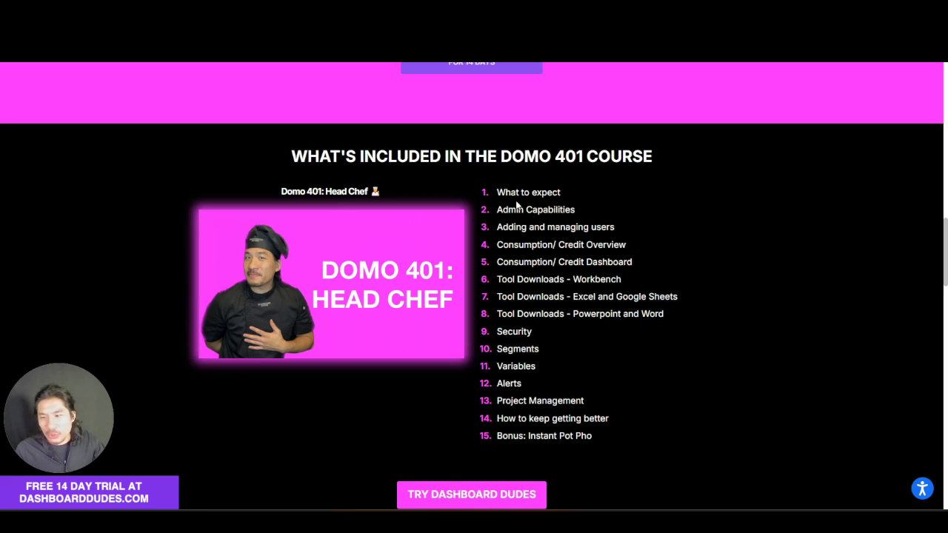
# Highlight the Variables lesson in the Domo 401 course list, then clear the highlight.
pyautogui.doubleClick(499, 366)
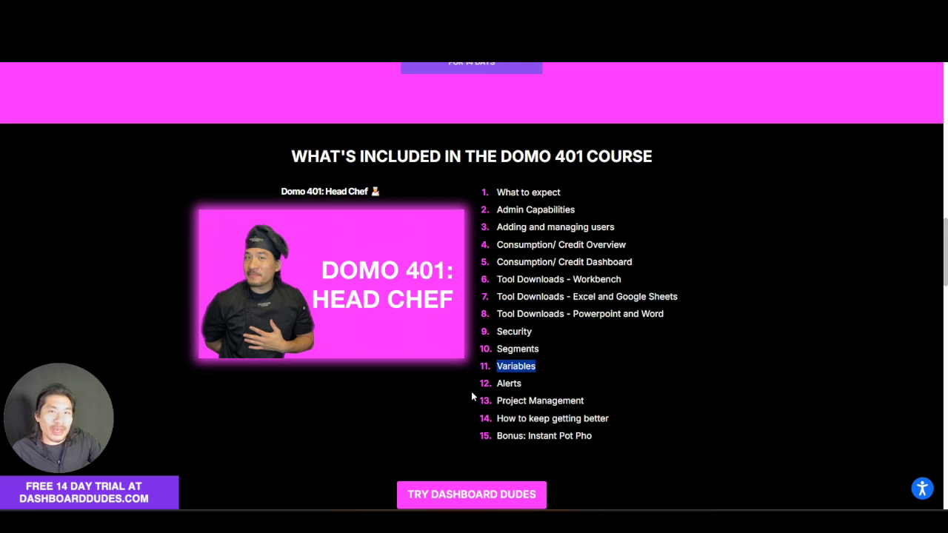
pyautogui.click(617, 381)
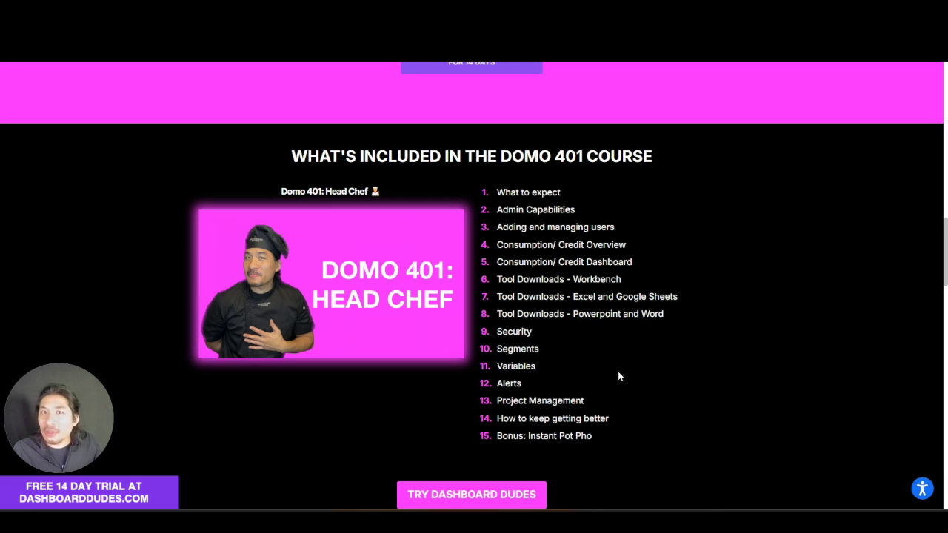